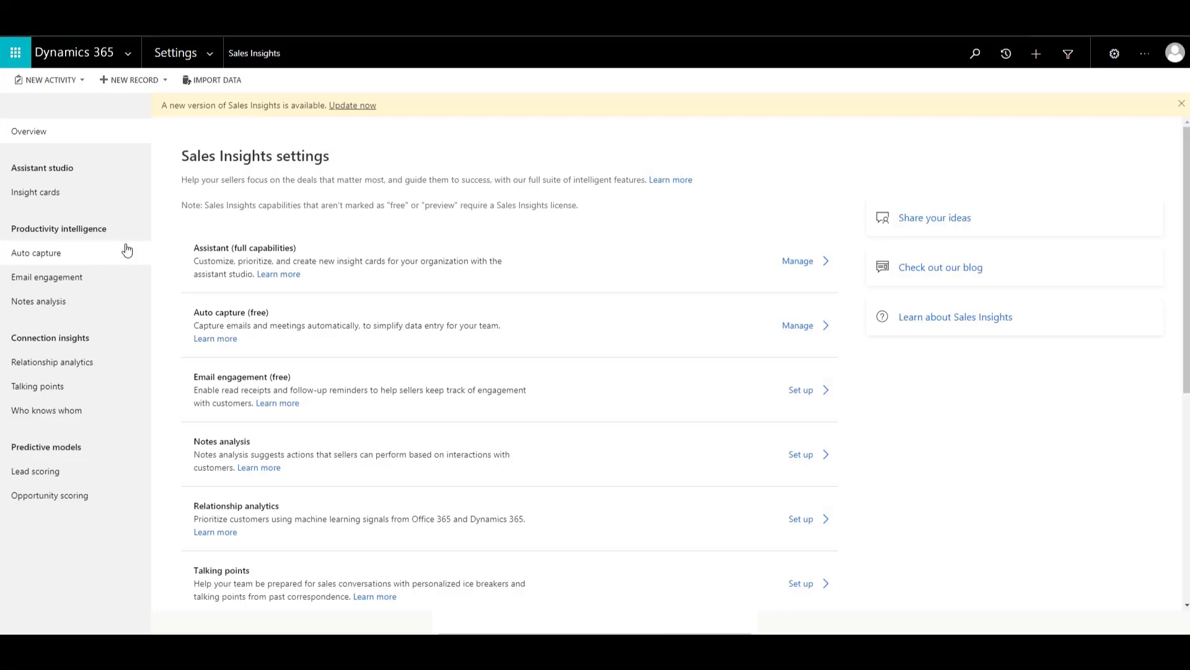
- Turn on auto capture, accept the consent notice, and save the AutoDataCapture security role
click(85, 249)
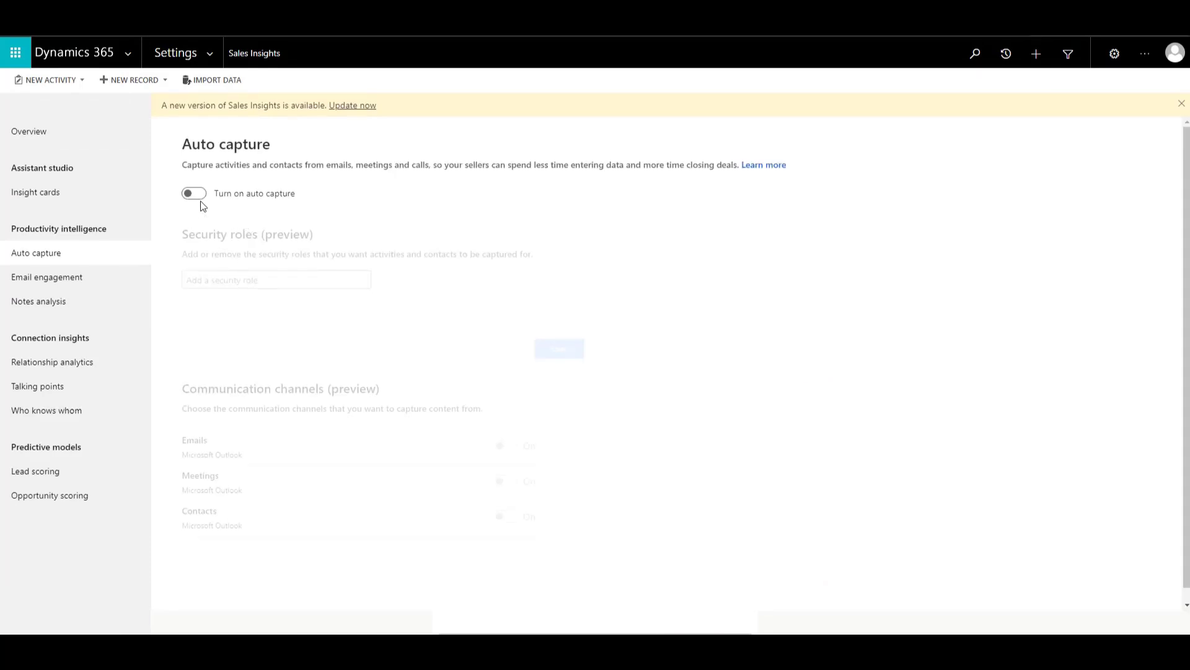
click(197, 195)
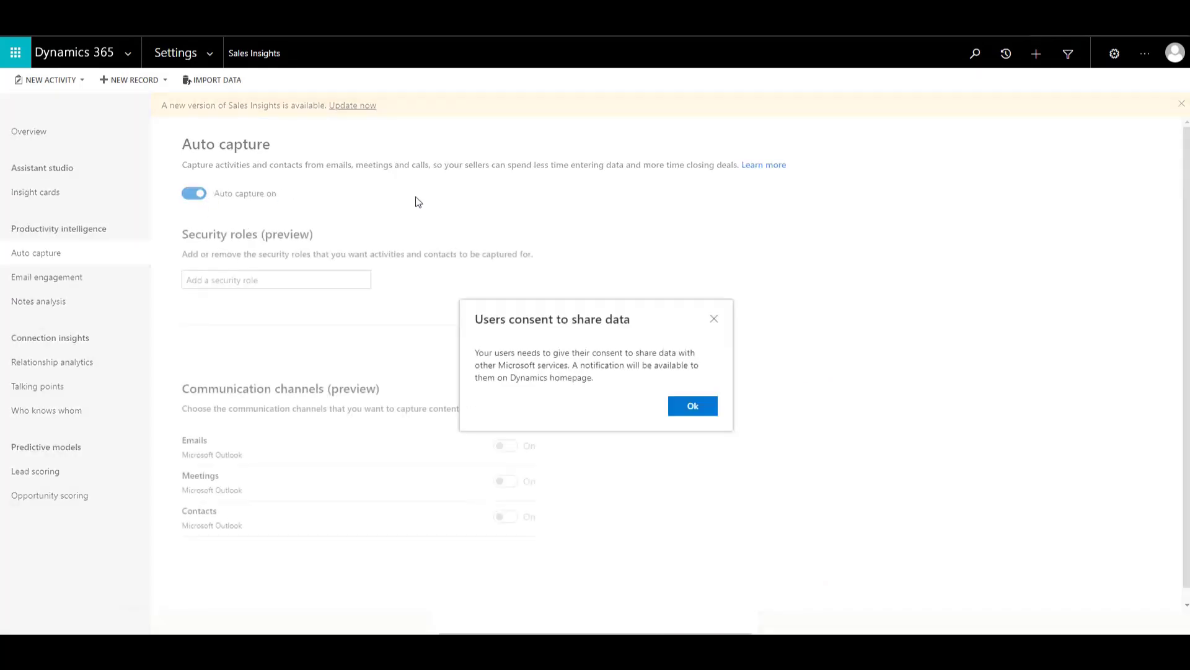
click(715, 411)
click(300, 280)
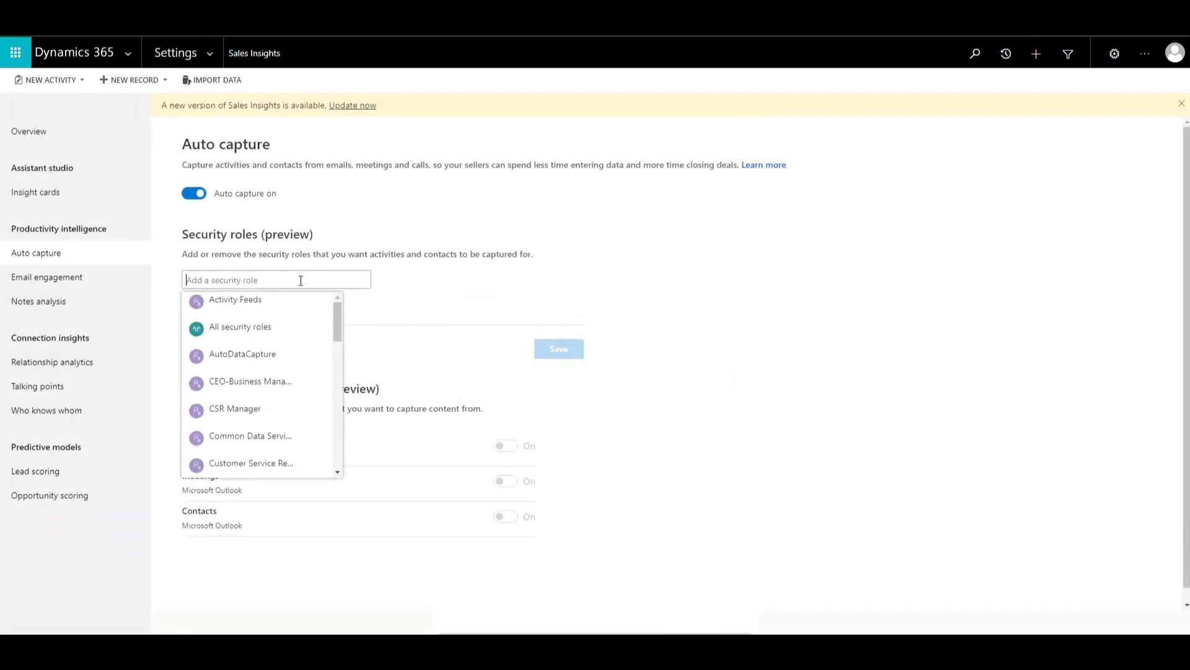
click(277, 365)
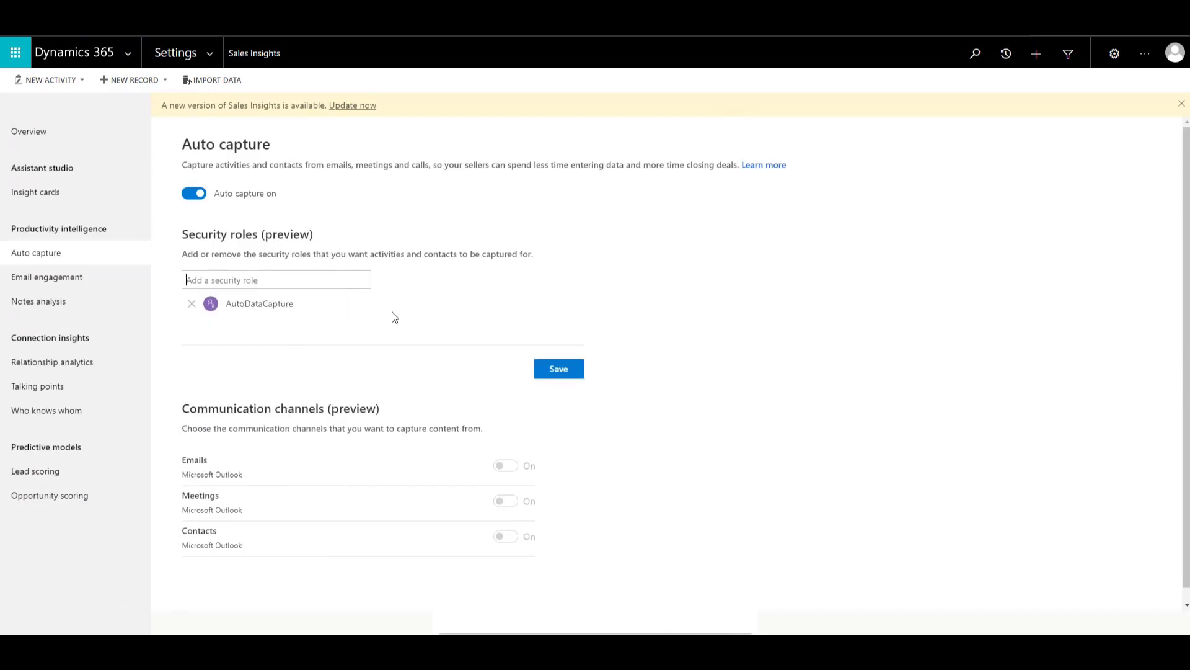
click(566, 377)
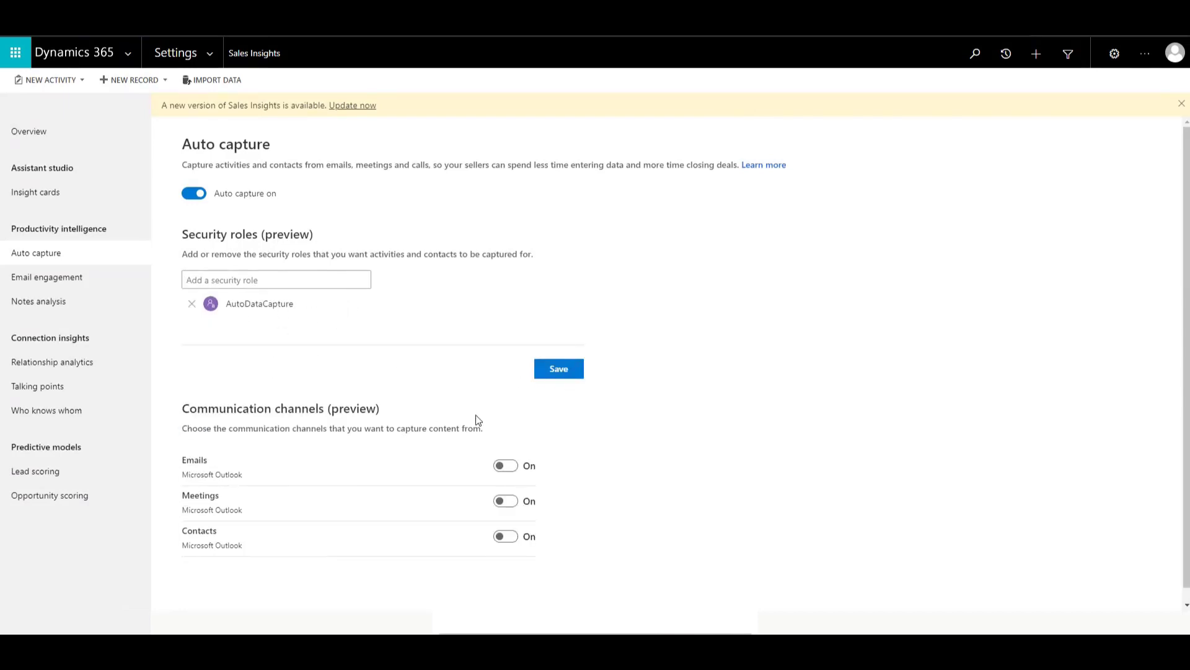
- Enable email and meeting capture, then show activity suggestions in Contoso's timeline
click(505, 467)
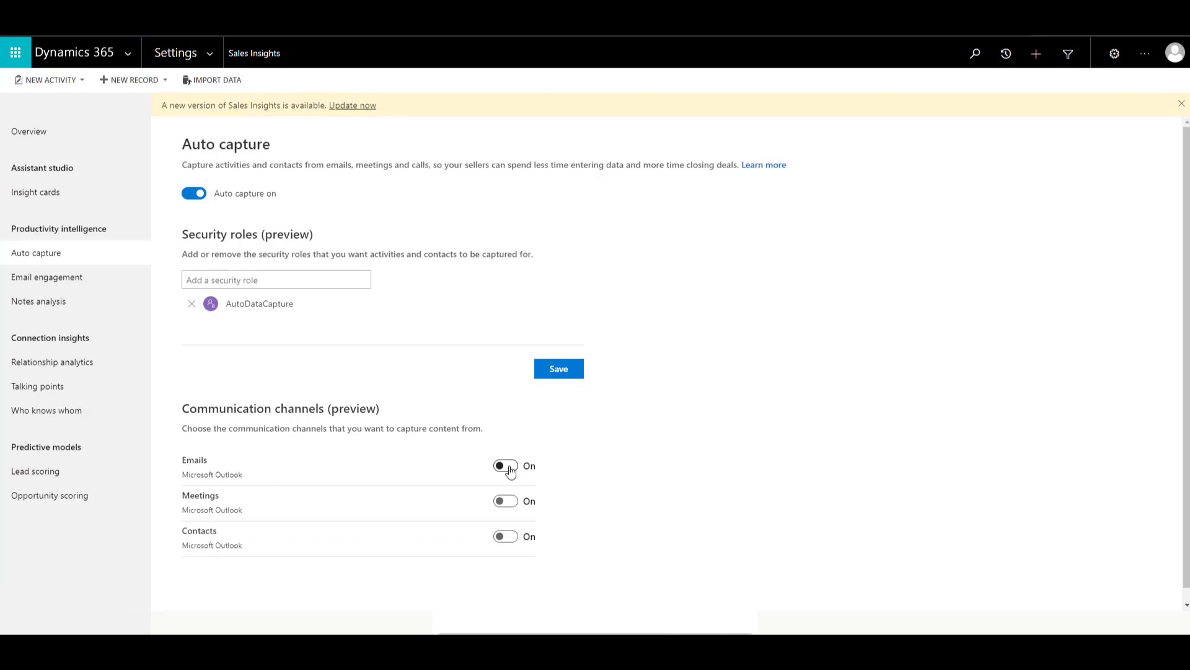
click(516, 502)
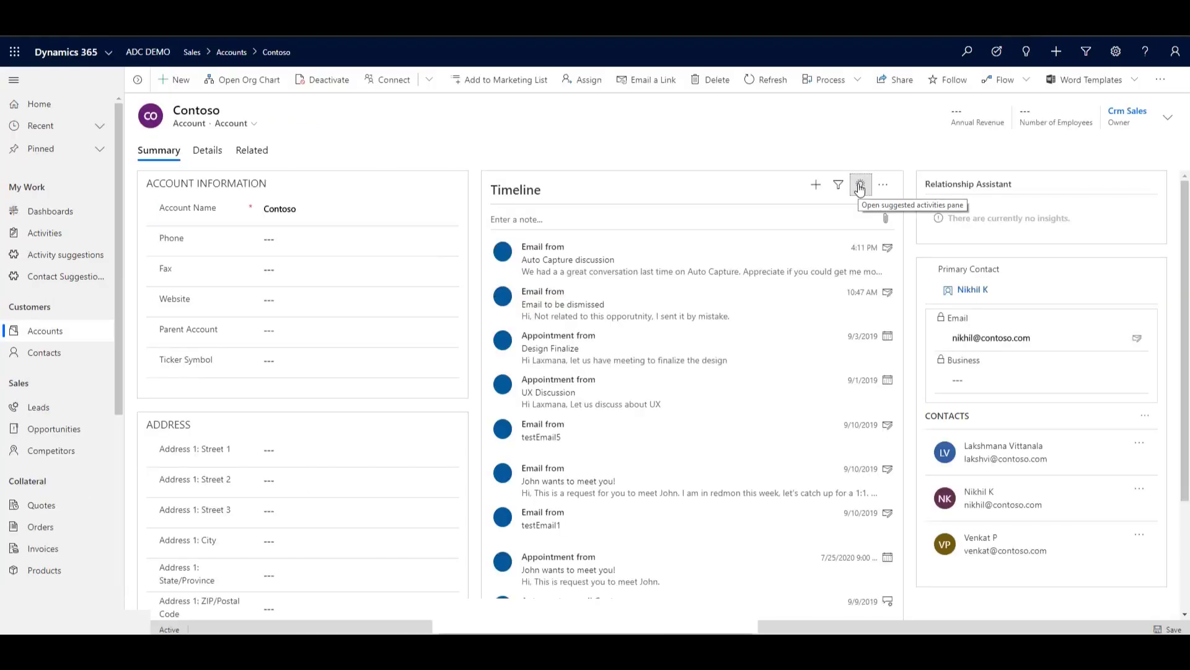
click(860, 186)
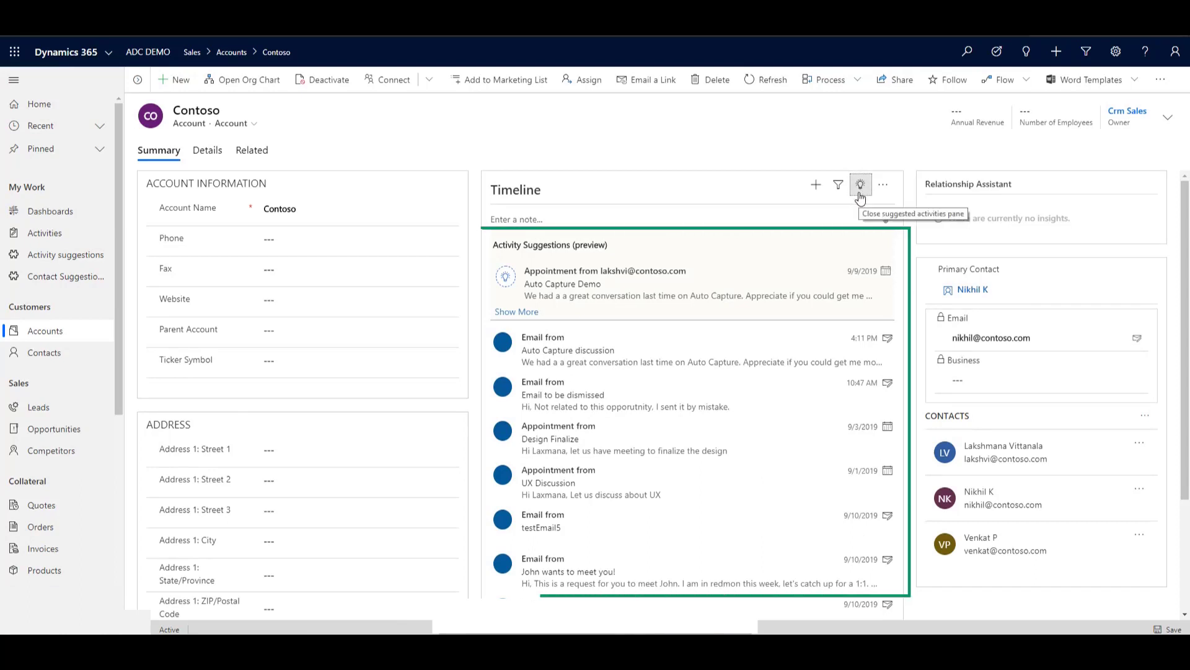
- Load more suggestions, expand the Auto Capture Demo suggestion, and save it
click(517, 312)
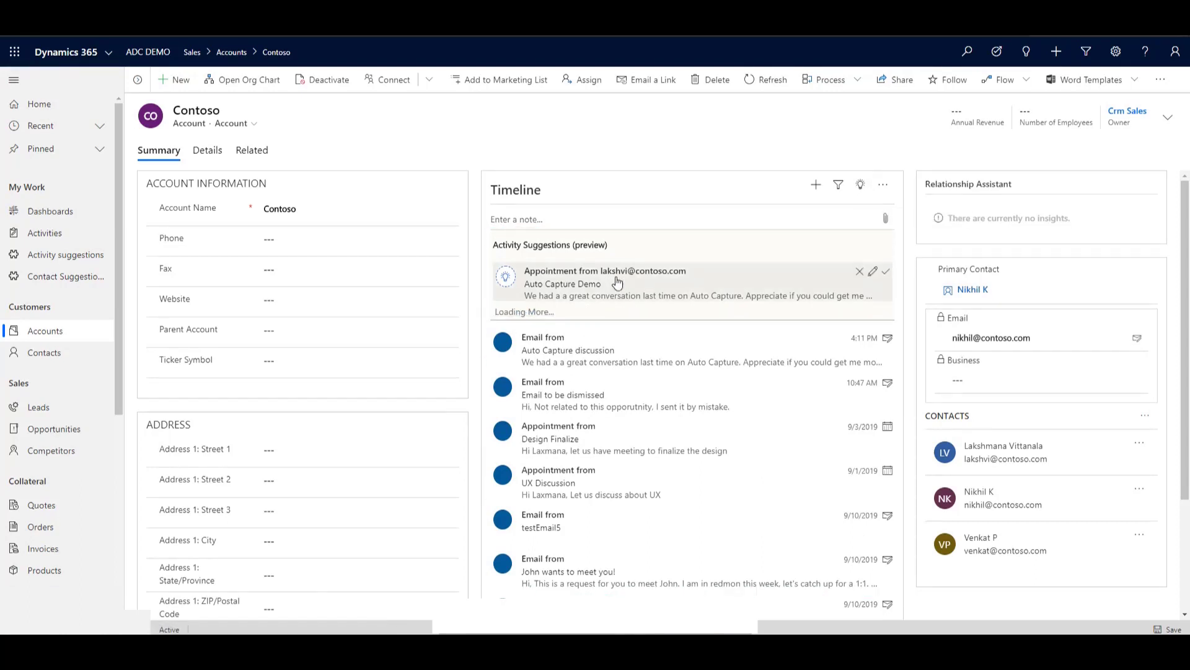
click(713, 280)
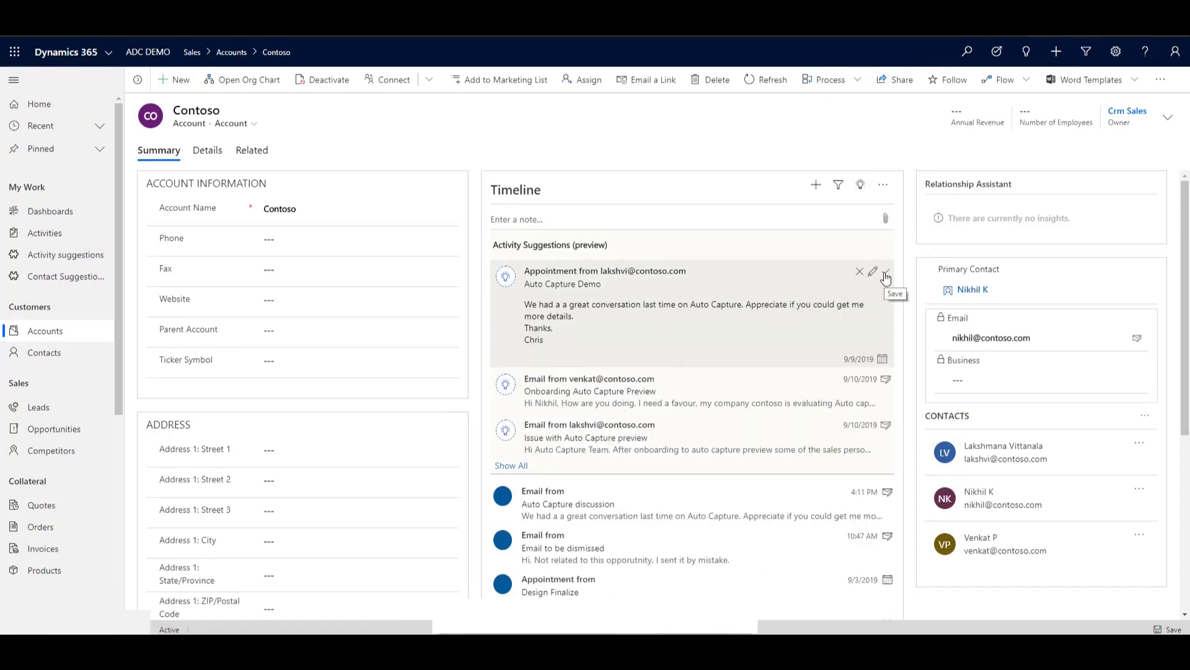
click(885, 277)
click(629, 400)
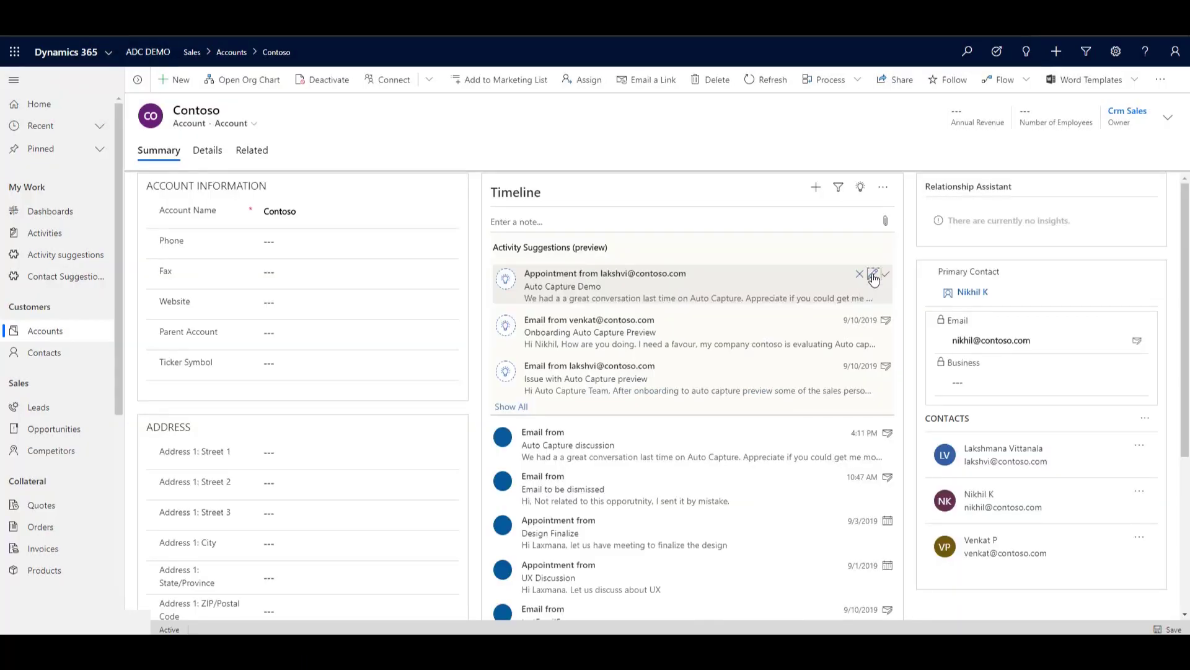
- Change the Auto Capture Demo suggestion's Regarding from Contoso to another contact and save
click(874, 274)
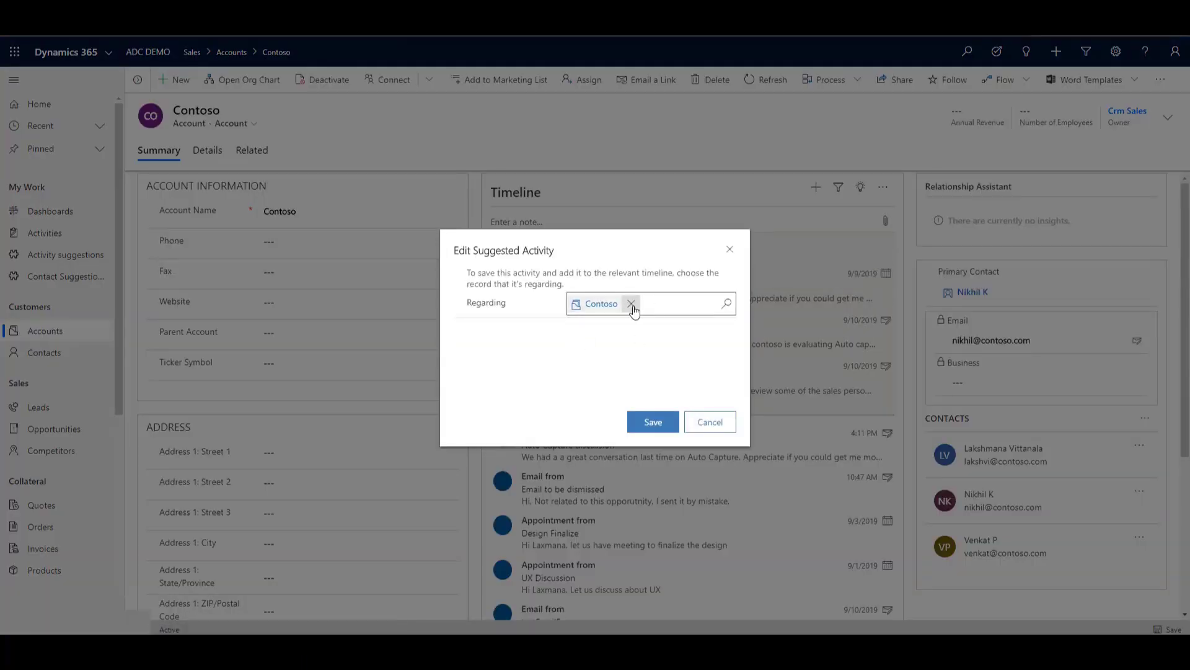
click(631, 303)
click(679, 302)
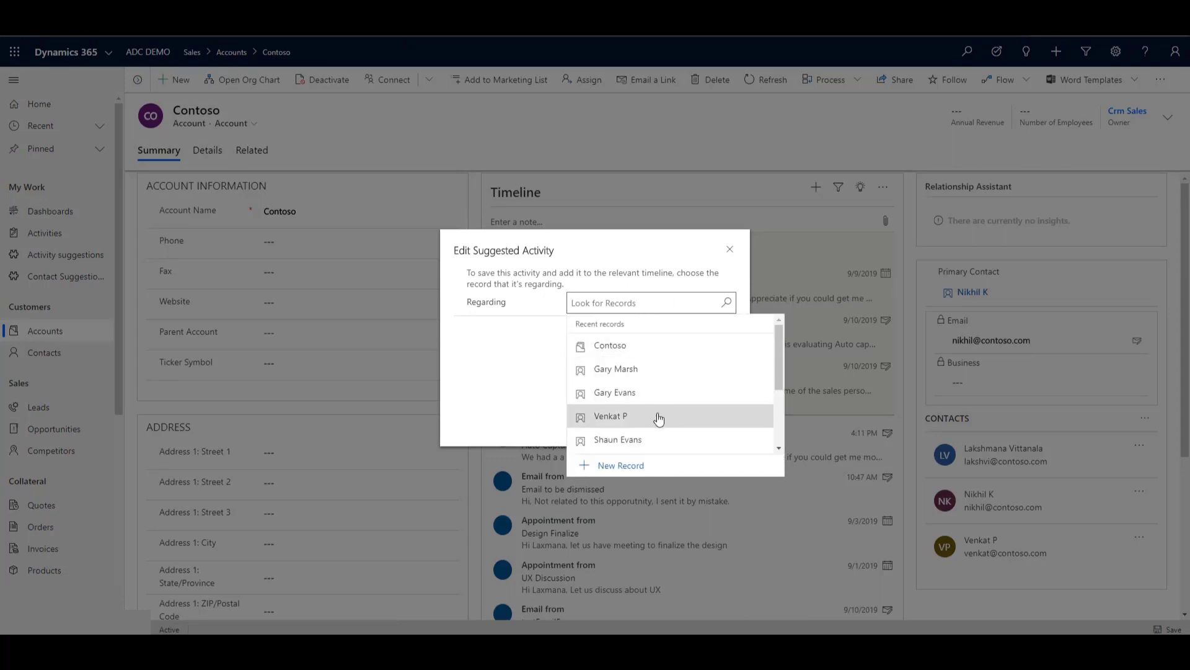
click(658, 419)
click(648, 423)
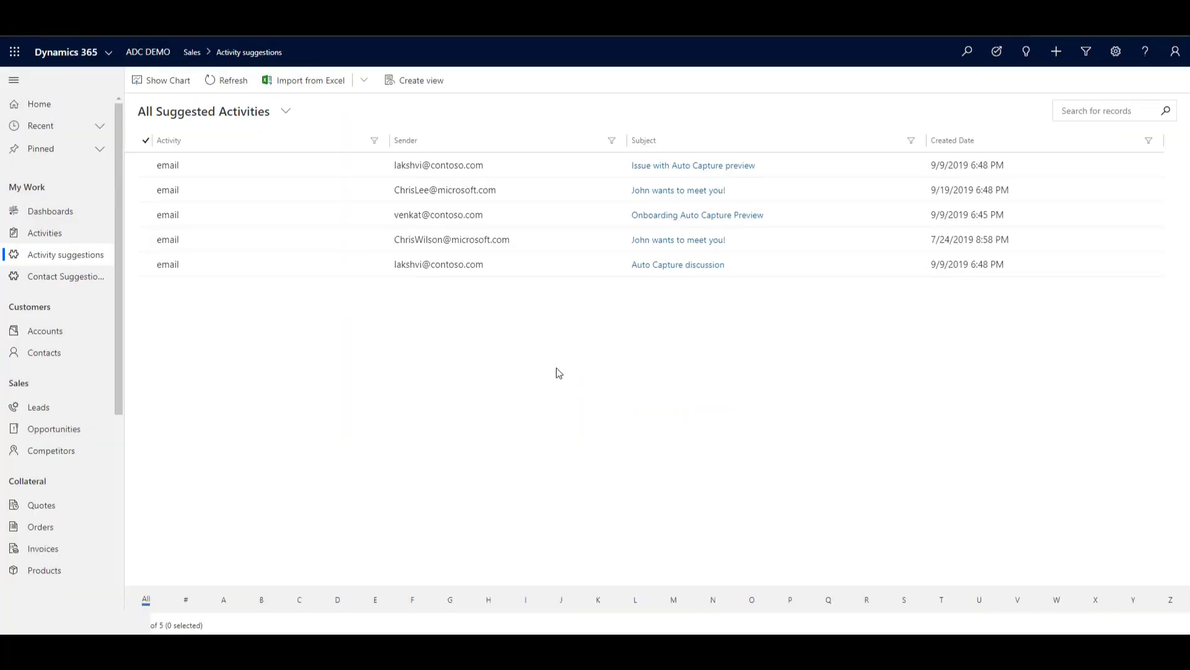
- Save the meeting-request email suggestion as an activity and open Contact suggestions
click(147, 191)
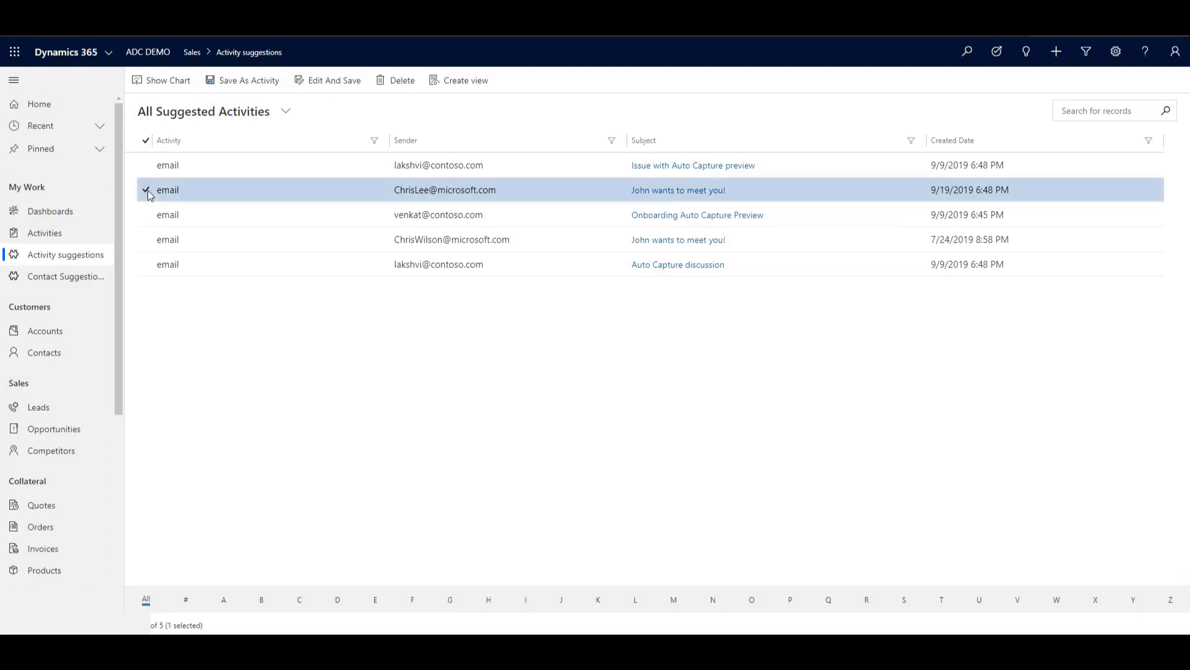
click(242, 83)
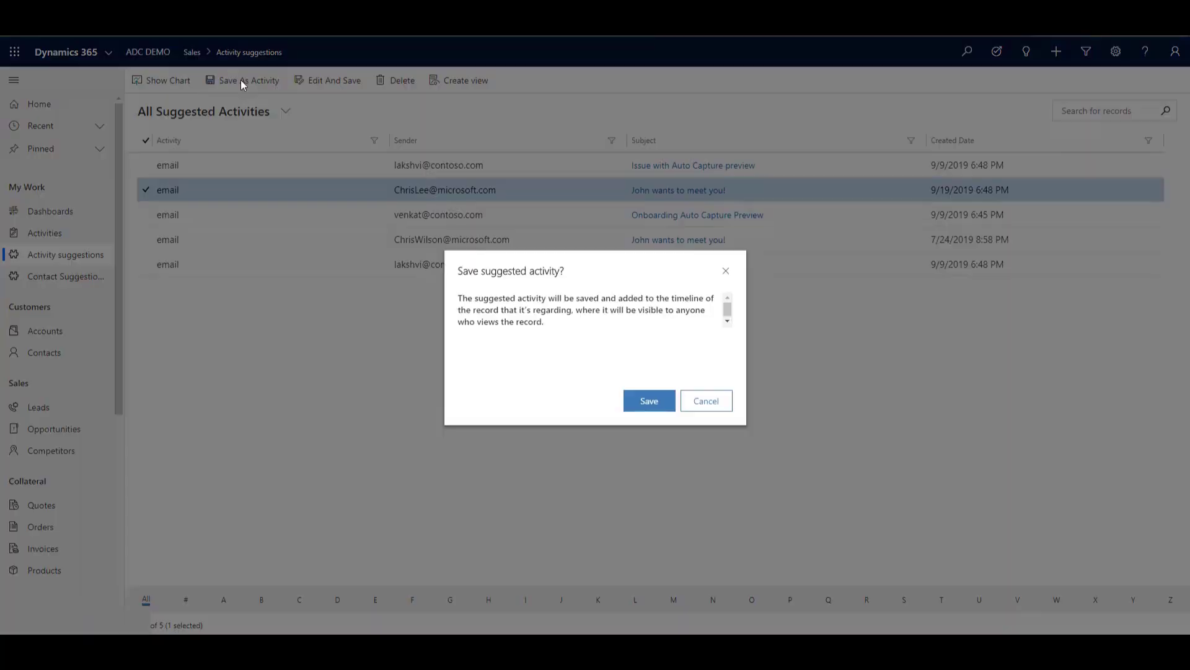
click(649, 401)
click(62, 276)
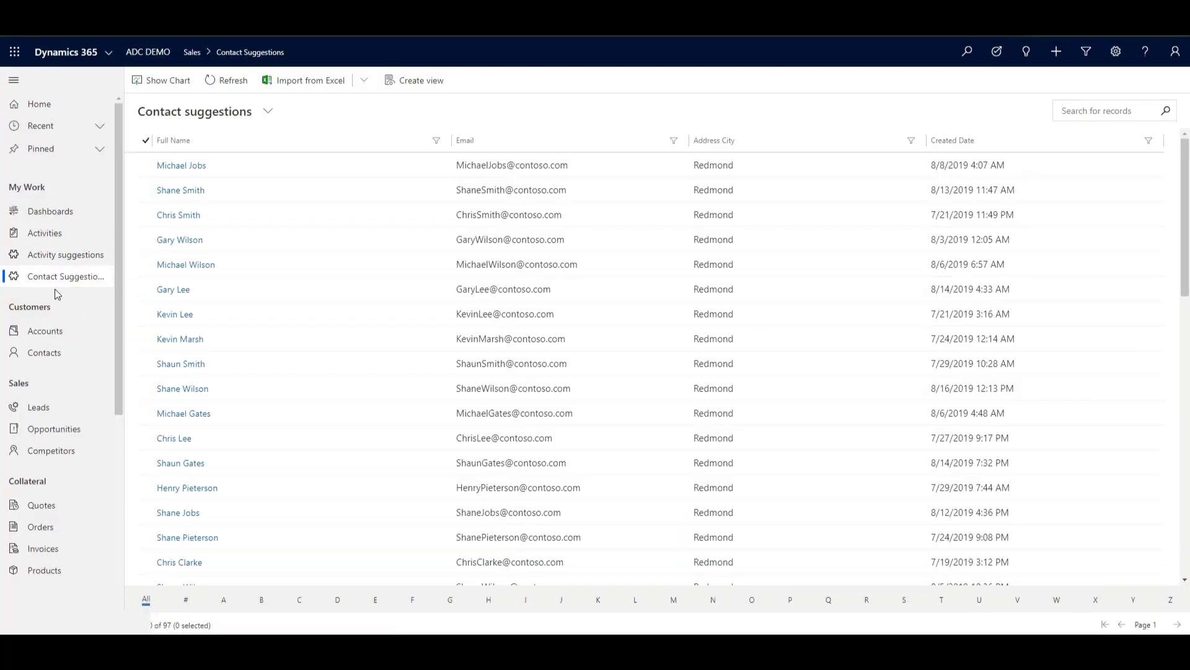
- Filter contact suggestions to Full Name beginning with 'Kevin' and ending with 'S'
click(436, 141)
click(435, 181)
click(188, 245)
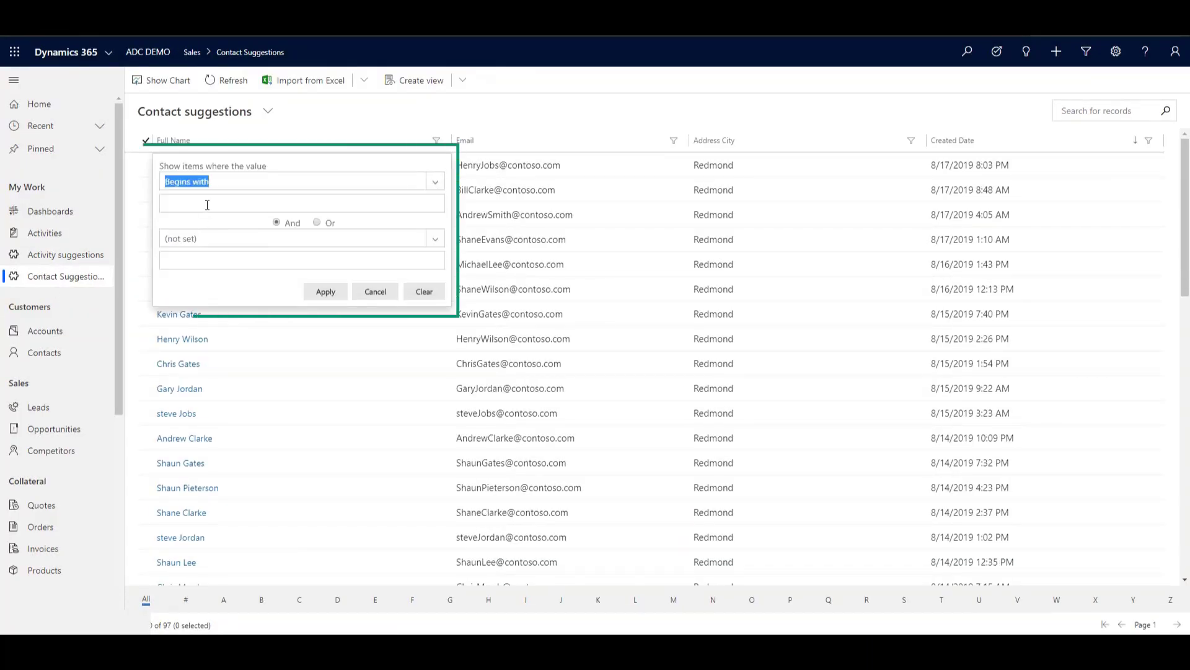
click(207, 204)
text(Kevin)
click(210, 241)
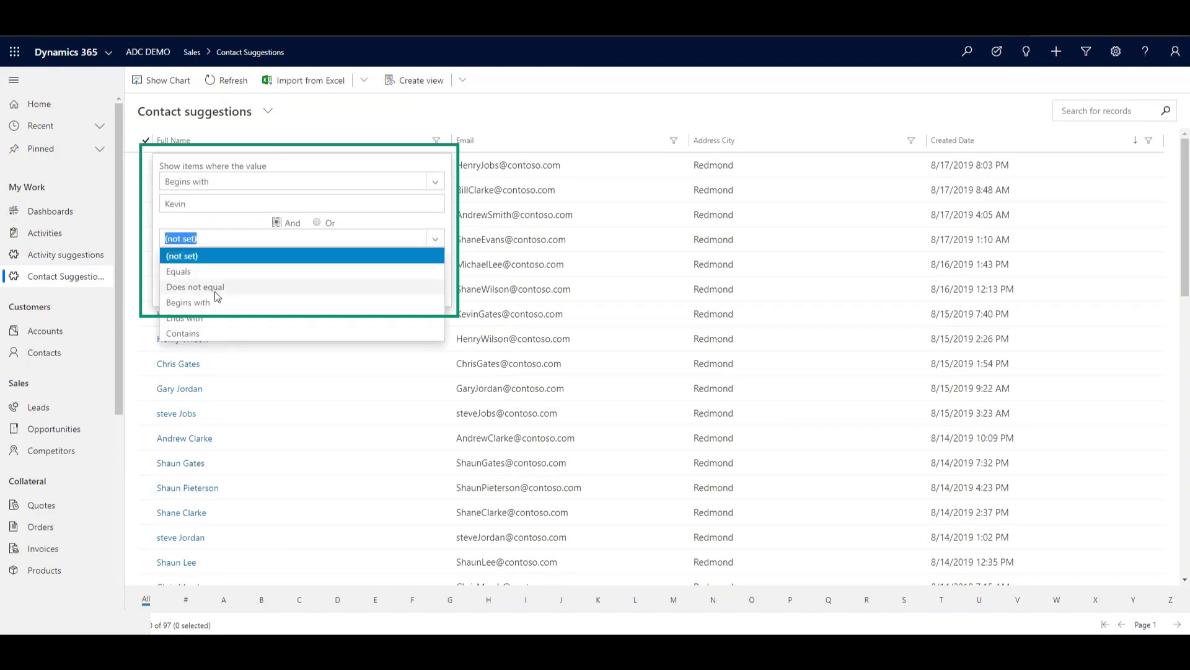
click(215, 263)
click(216, 262)
text(S)
click(326, 291)
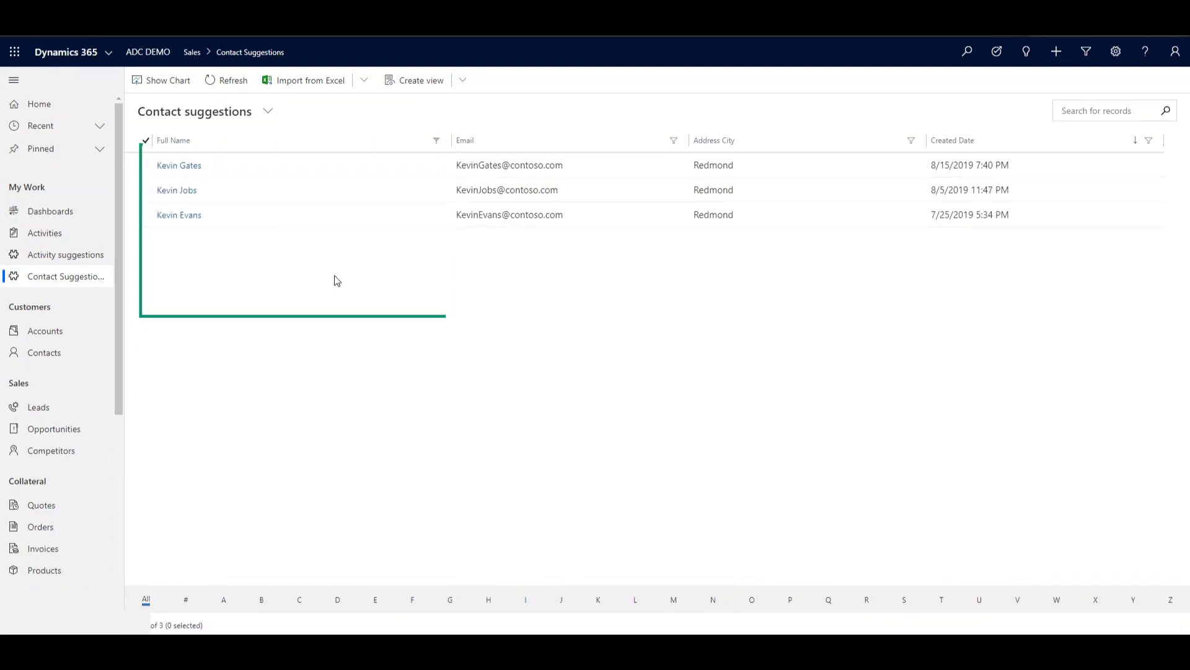
- Save the first filtered suggestion as a contact
click(147, 164)
click(253, 77)
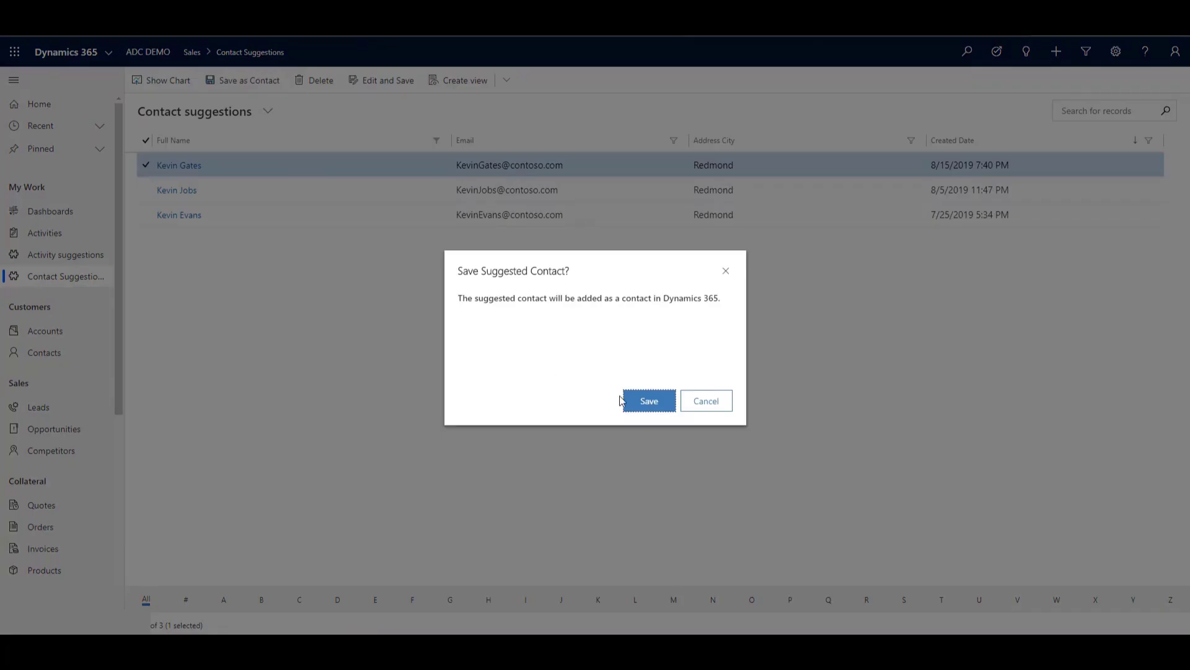
click(624, 400)
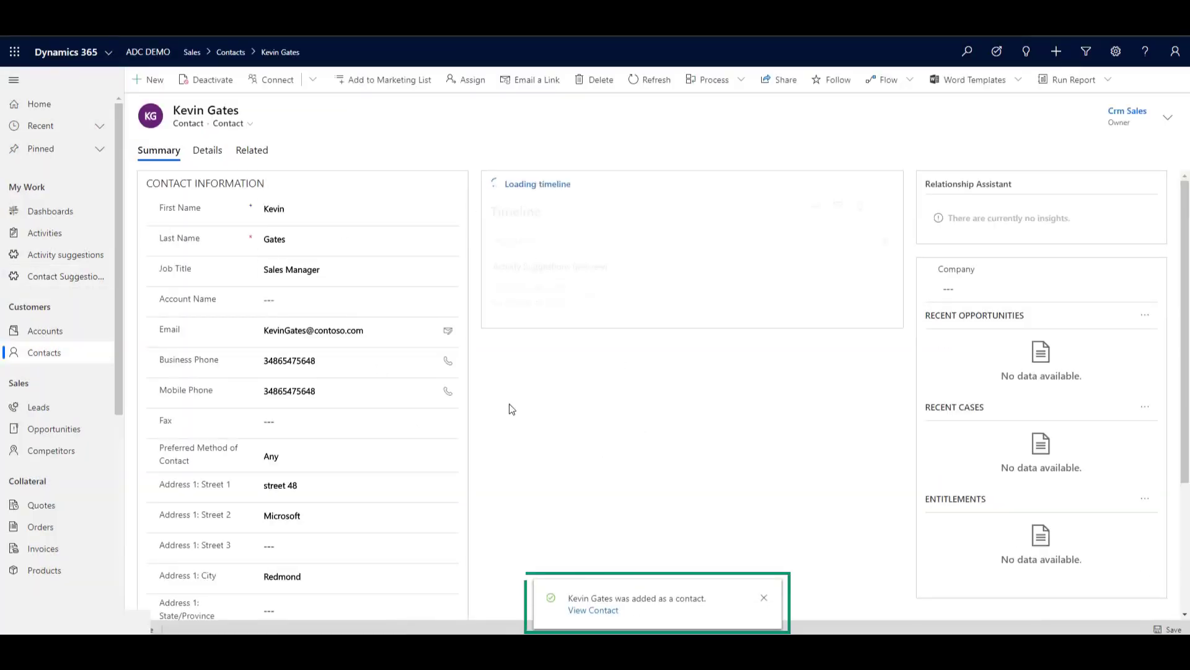
- Save the last suggestion as a contact with address '1st Street, 1st Avenue, USA'
click(142, 192)
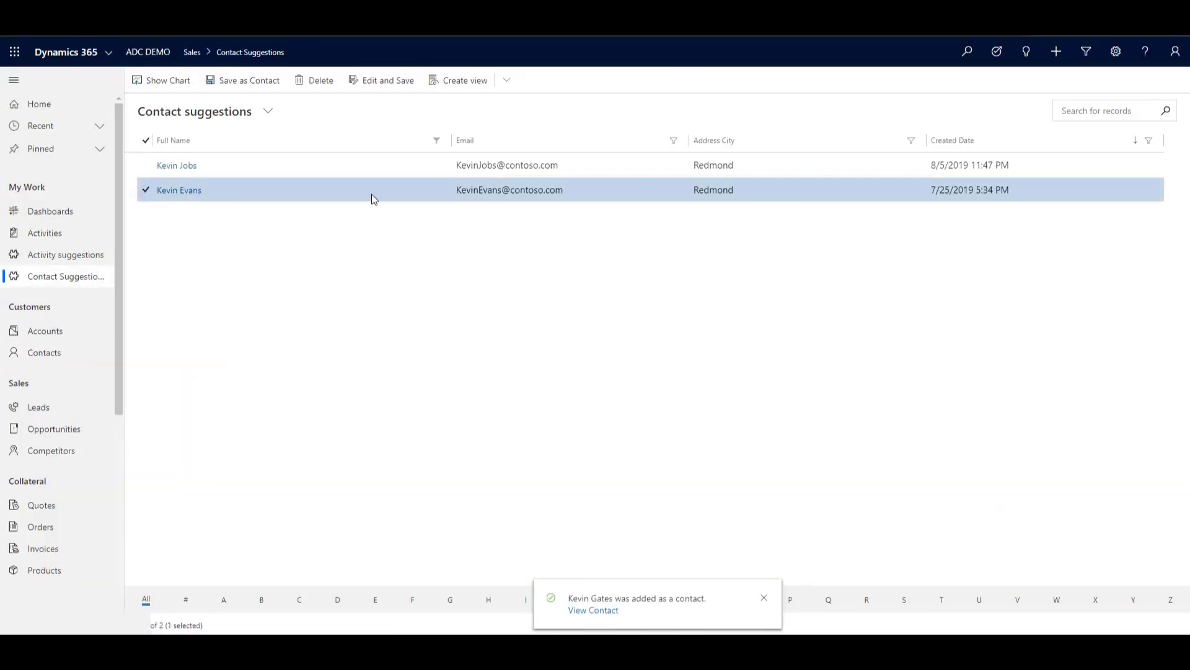
click(381, 80)
click(590, 371)
text(1st Street, 1st Avenue, USA)
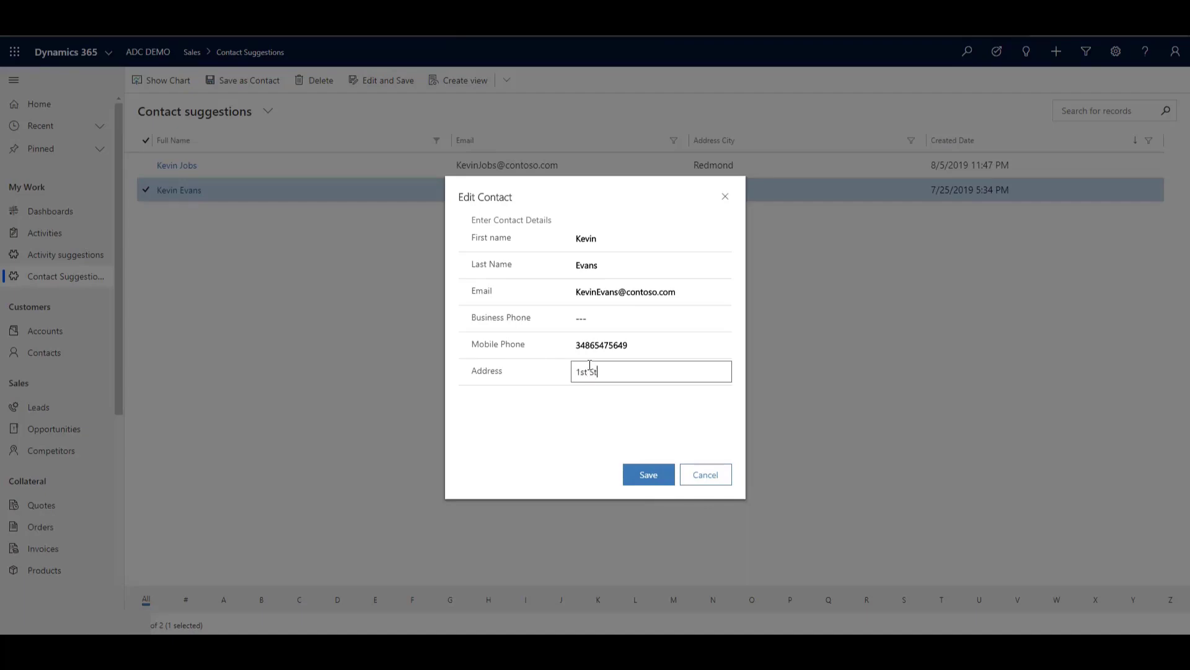
click(635, 476)
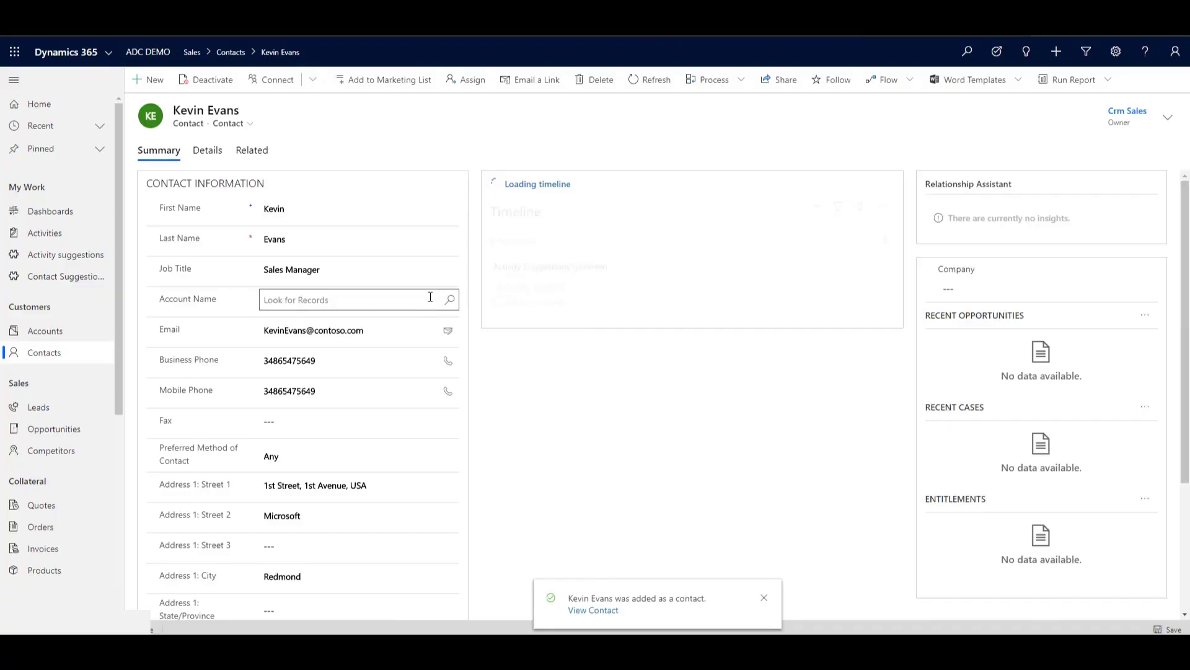
scroll(294, 467, down, 2)
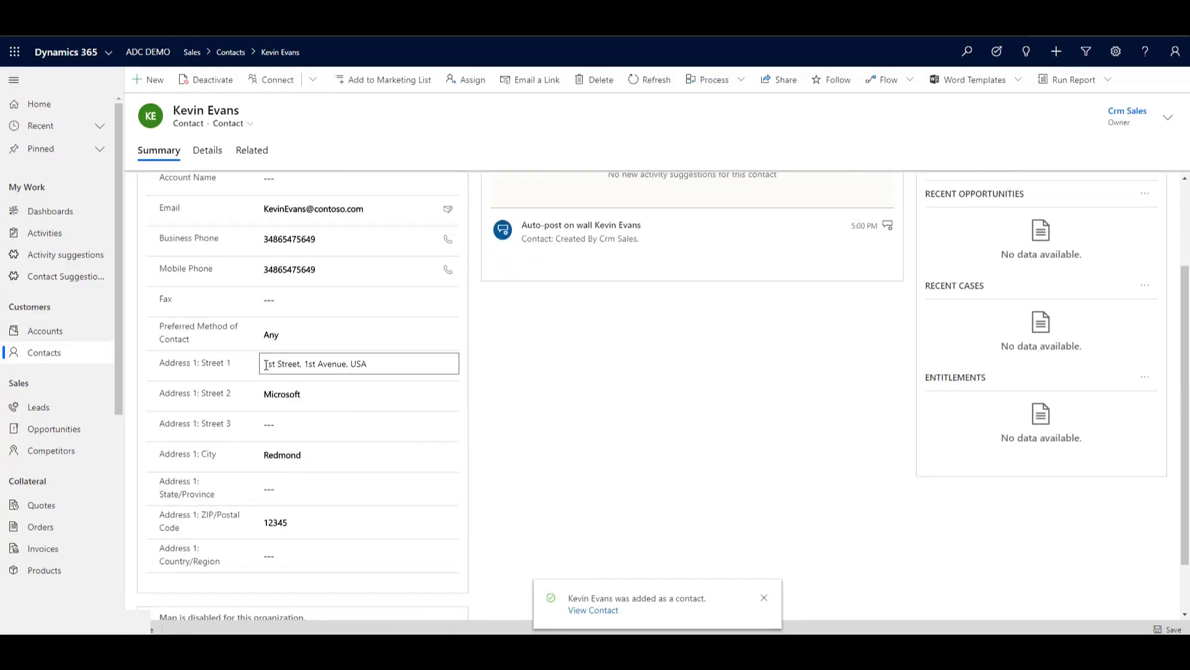
click(400, 363)
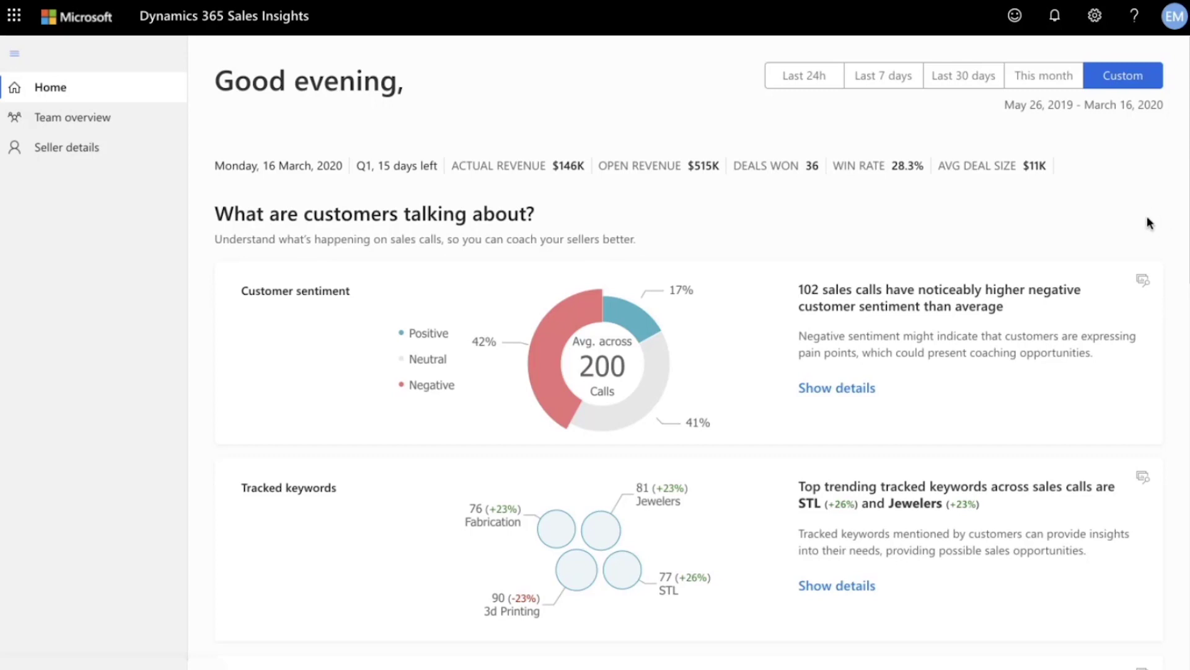
- Show best-practice keyword details (Fabrication, VIP, リリクラウド) and open the 'Relecloud - set up demo' conversation
scroll(1151, 218, down, 8)
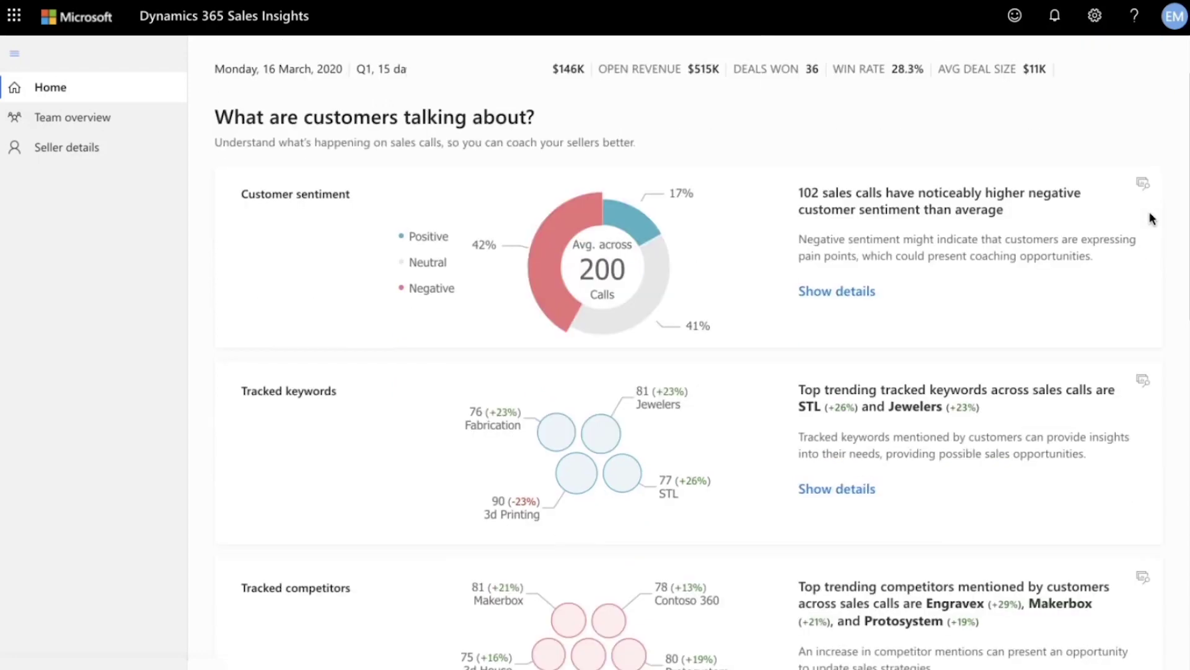
scroll(1151, 219, down, 7)
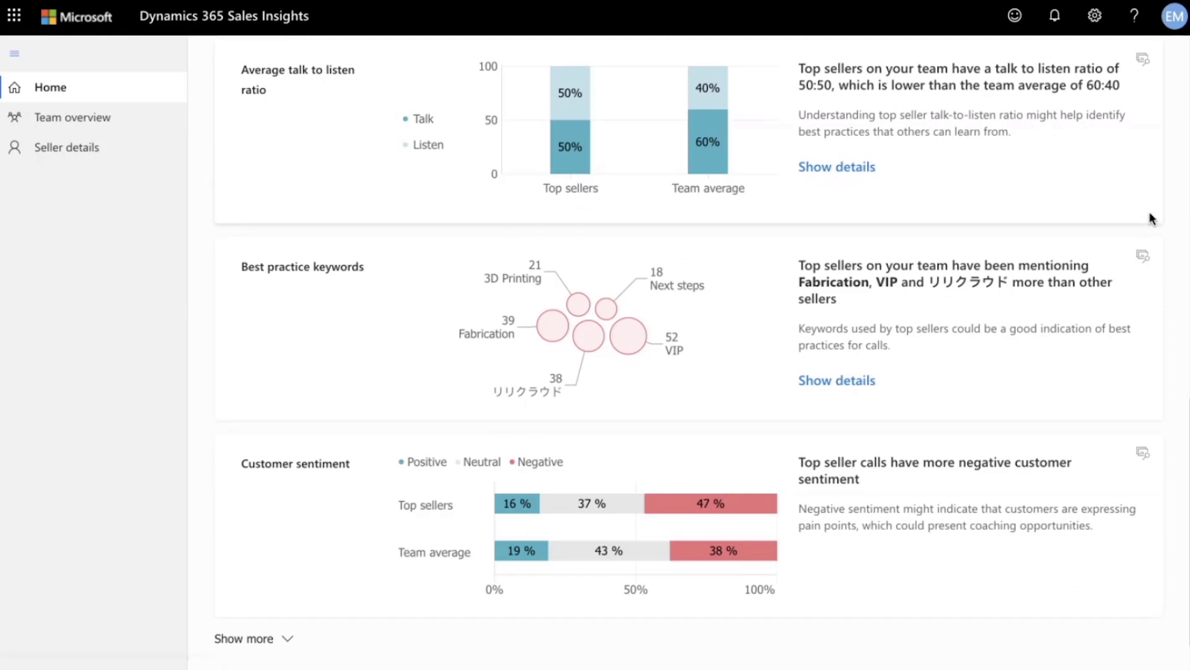
scroll(1149, 218, down, 1)
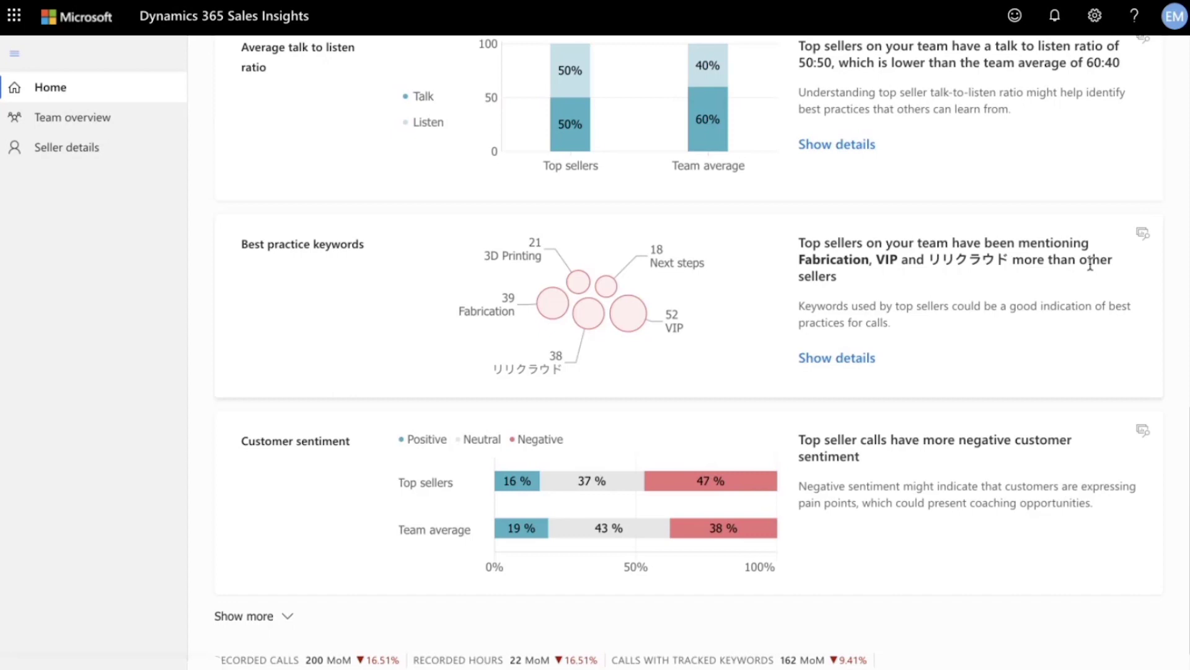
click(848, 361)
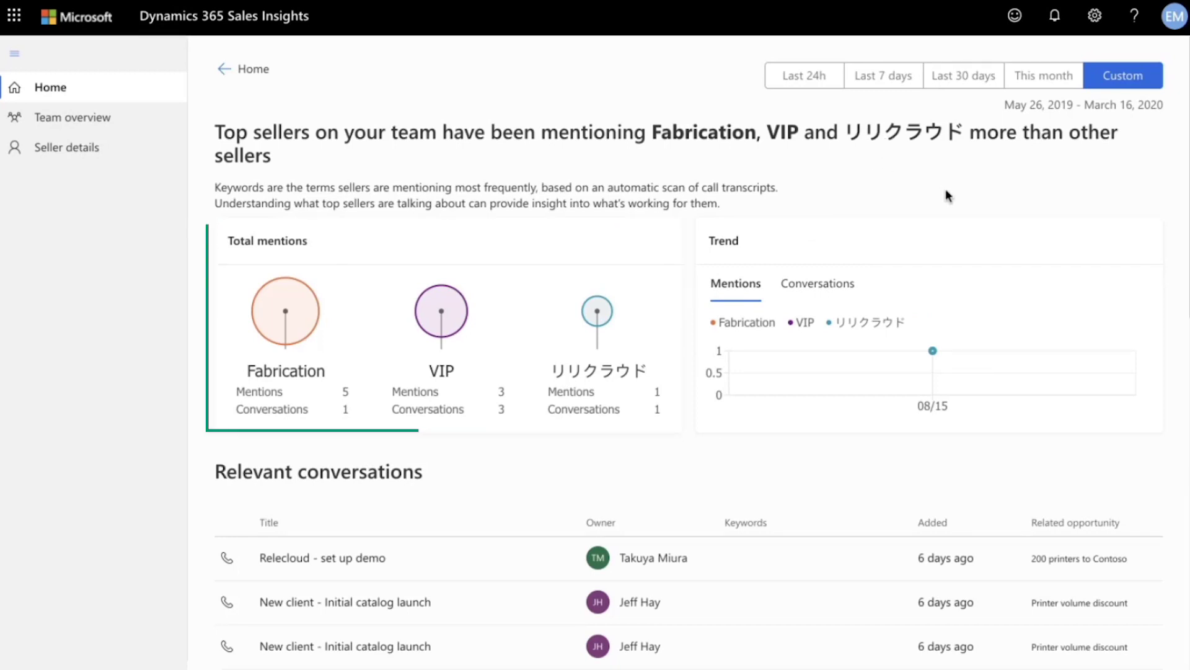
scroll(634, 407, down, 1)
scroll(634, 404, down, 3)
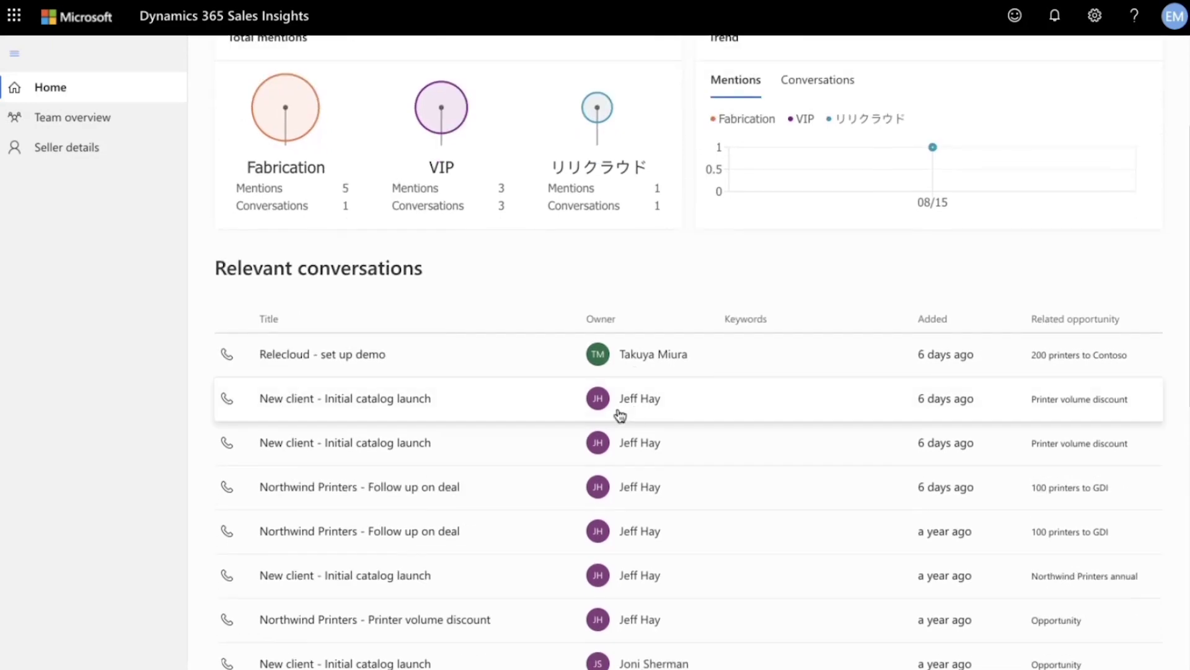
click(418, 356)
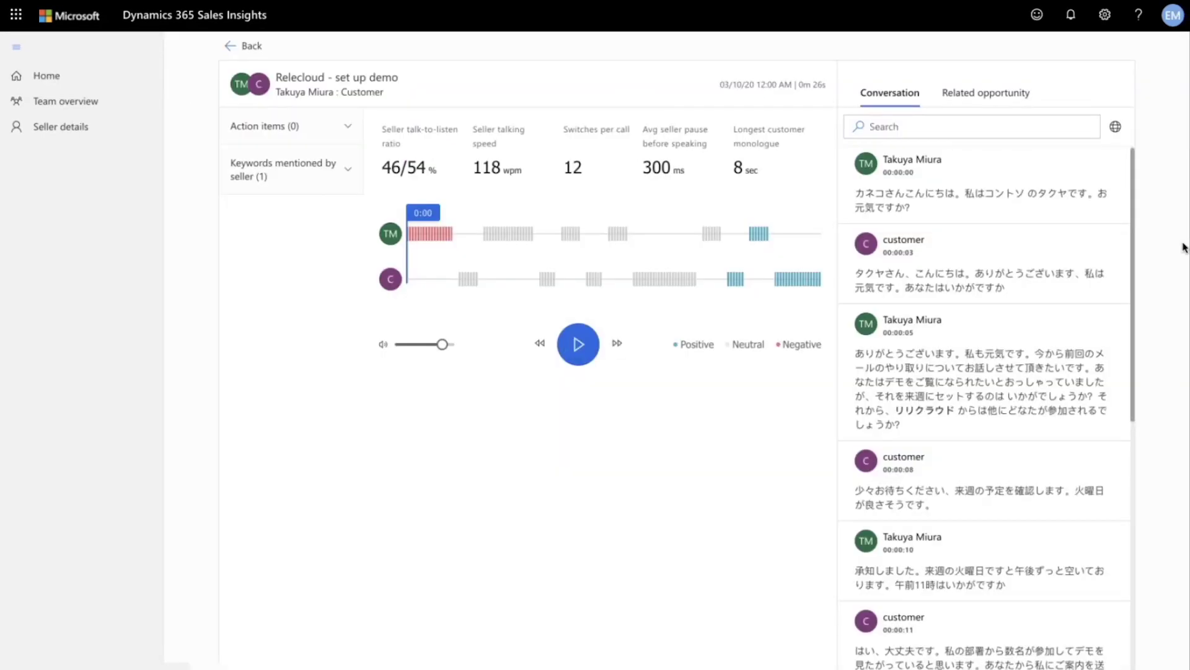
- Translate the transcript to English and comment on the 00:00:05 message asking to be invited to the demo
click(1116, 127)
scroll(1116, 191, down, 2)
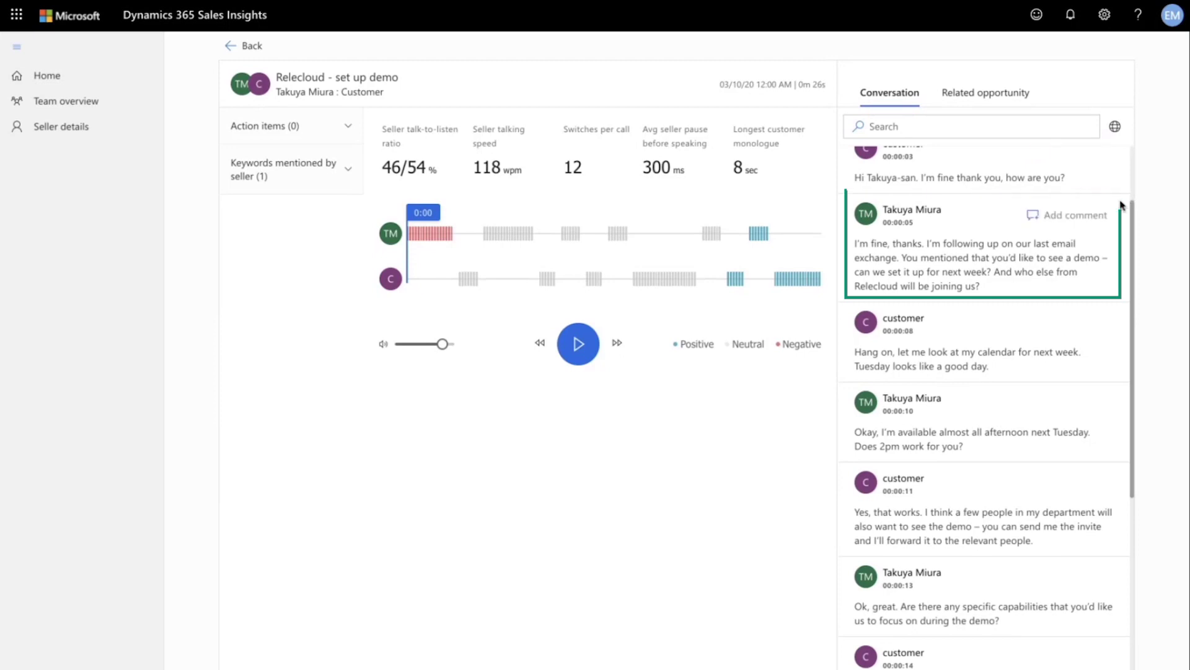
click(1084, 216)
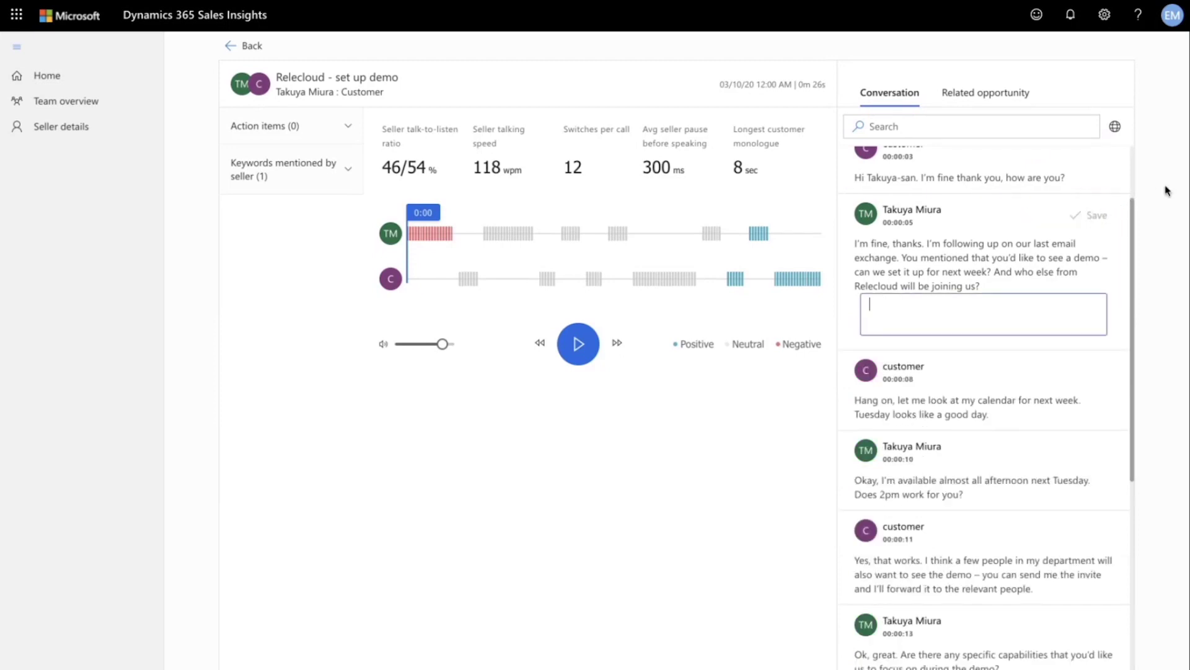
text(Hi Takuya - please invite me to the demo)
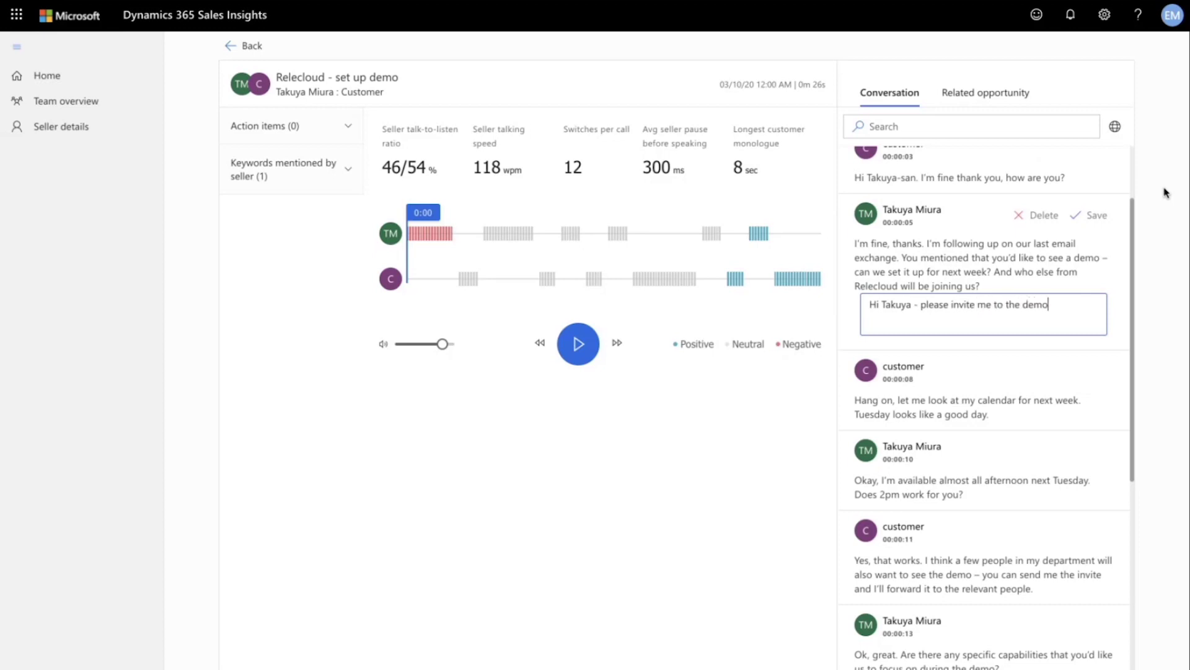
text(.)
click(1095, 216)
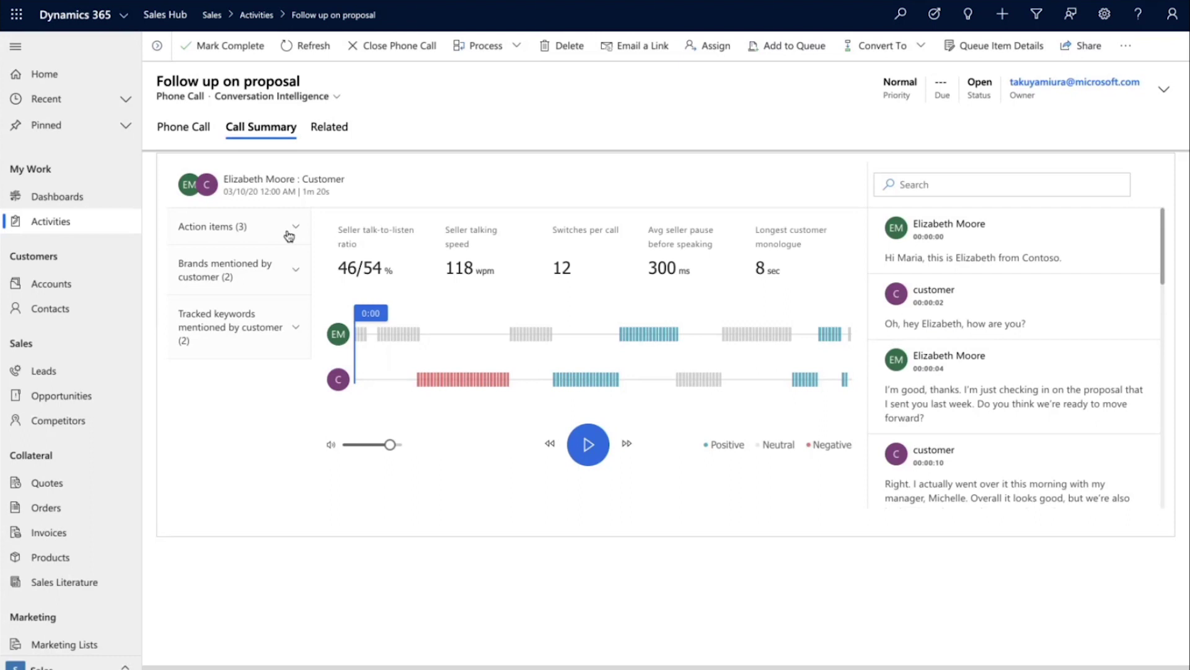
- Expand Action items, jump to the 00:00:43 revised-proposal promise, and play the recording
click(293, 231)
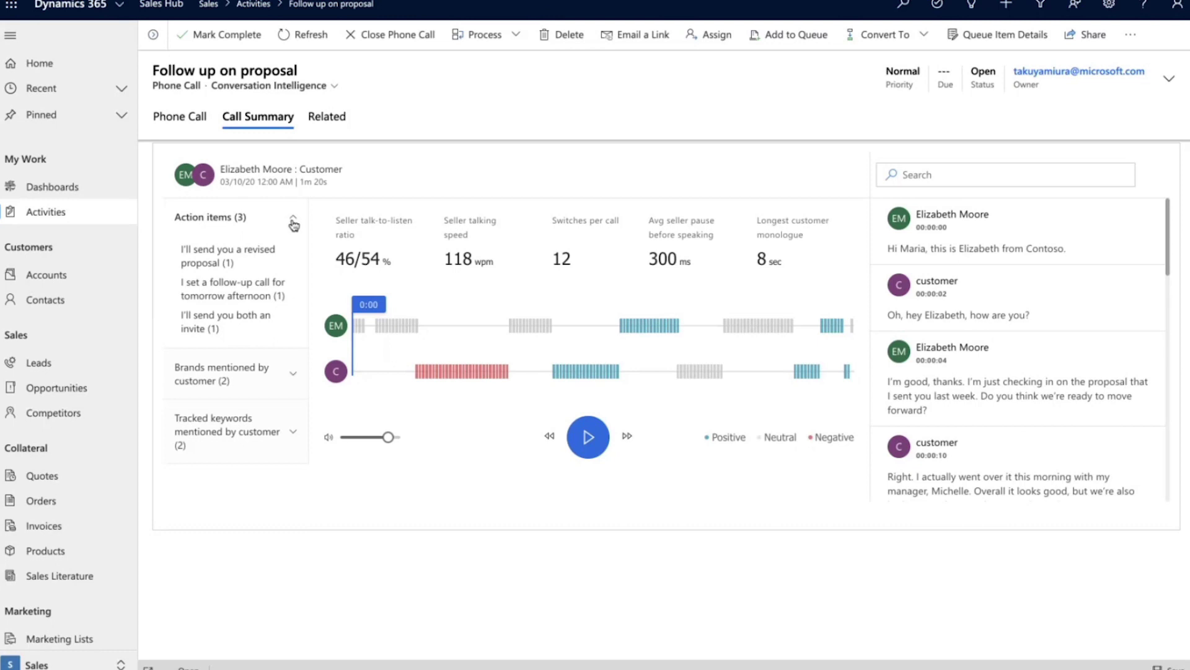
click(228, 256)
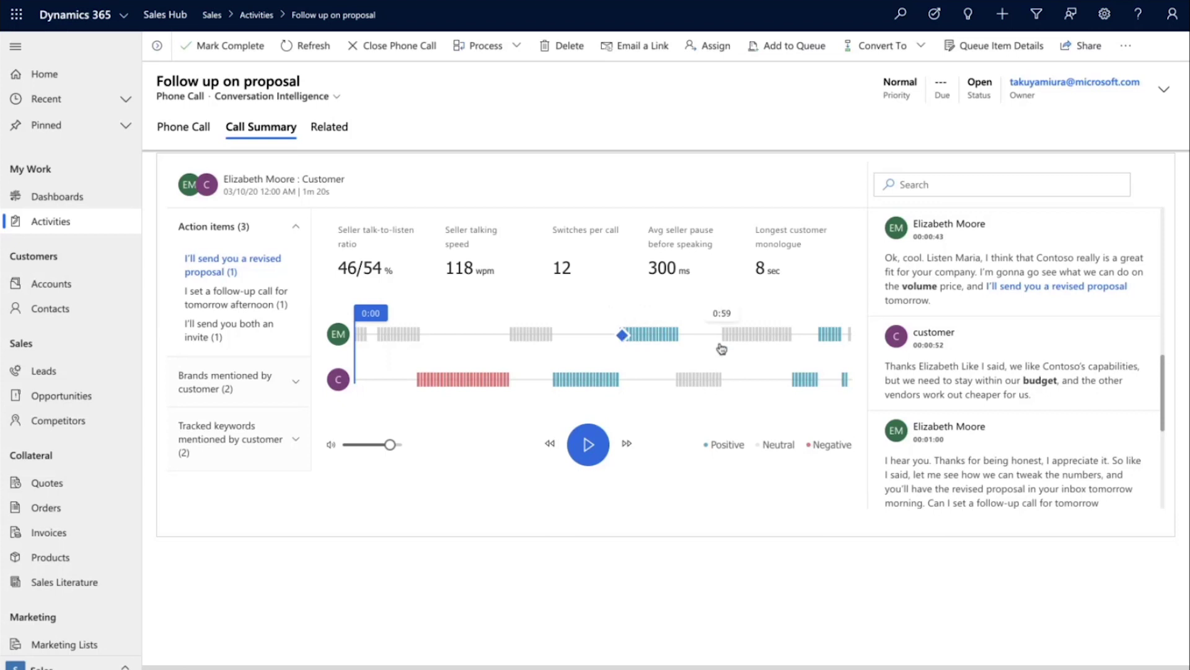
mouse_move(1034, 309)
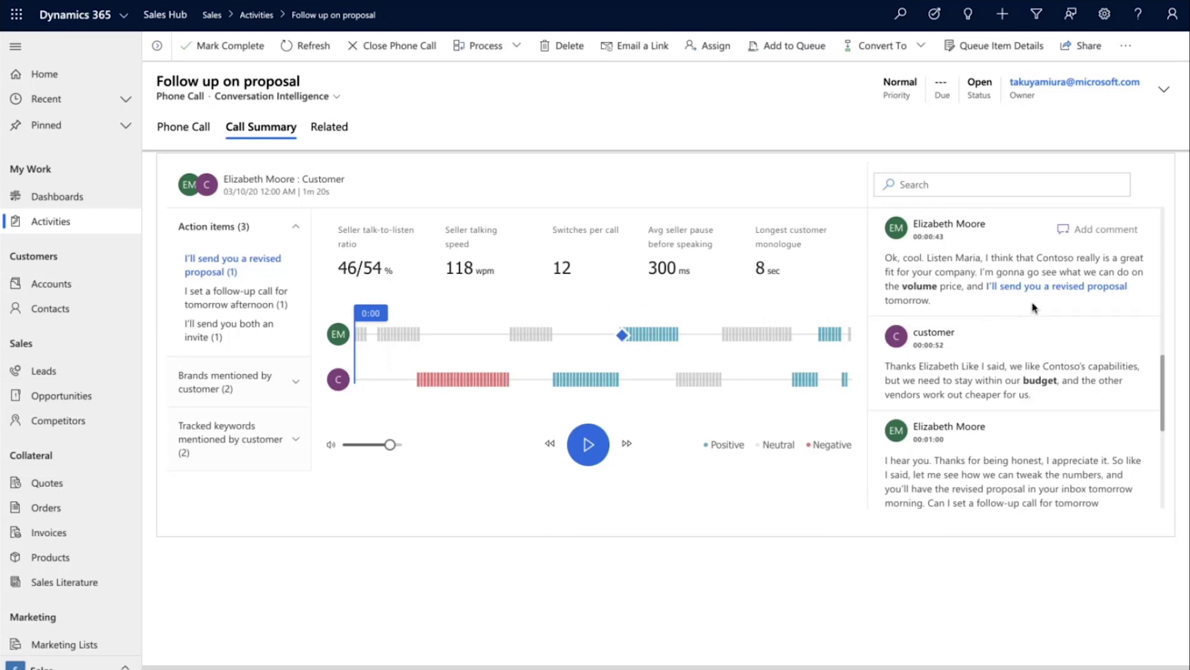
click(589, 444)
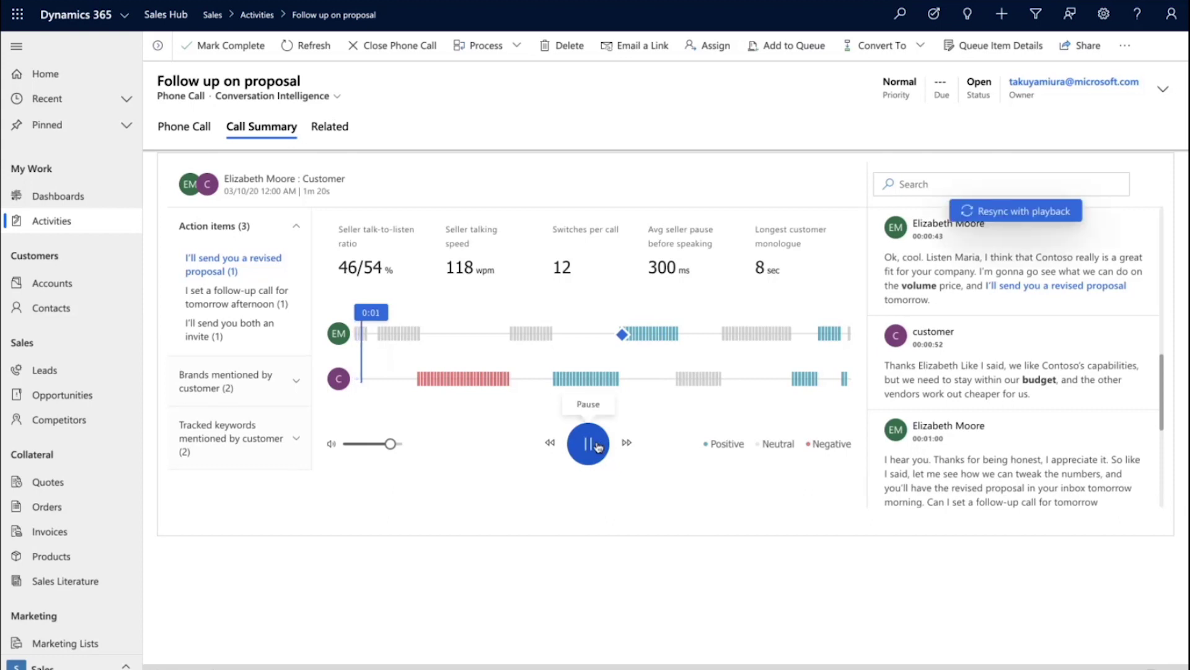
- Resync the transcript to playback, pause, and jump to the customer's 'budget' keyword mention
click(1023, 212)
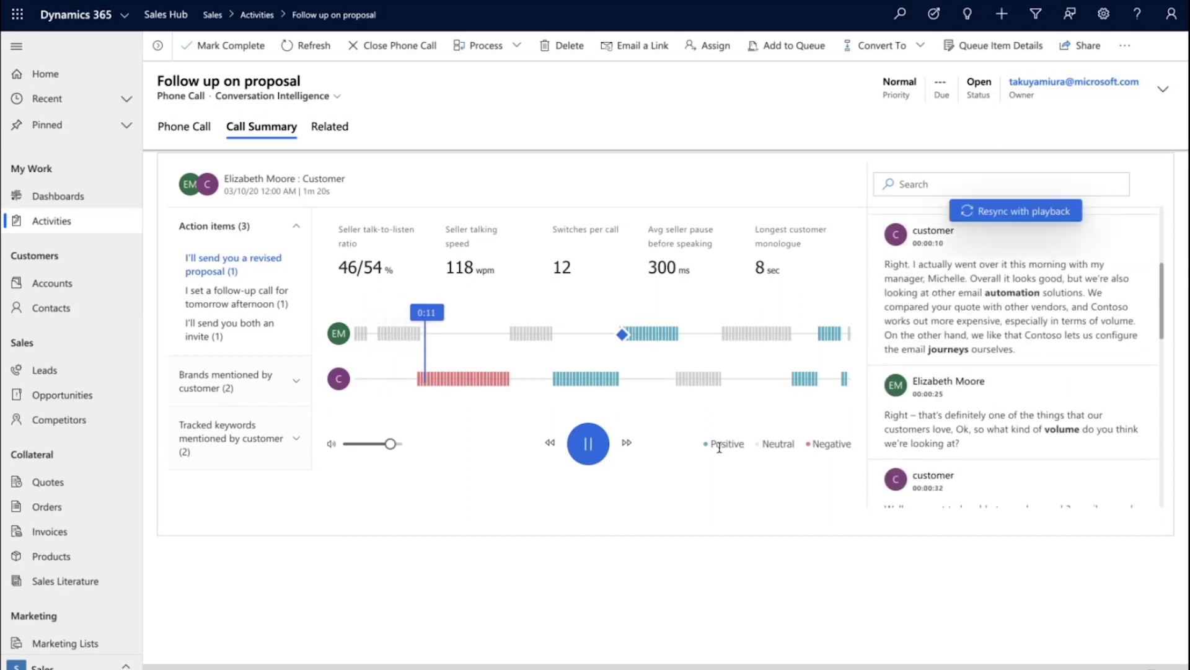
click(588, 443)
click(233, 438)
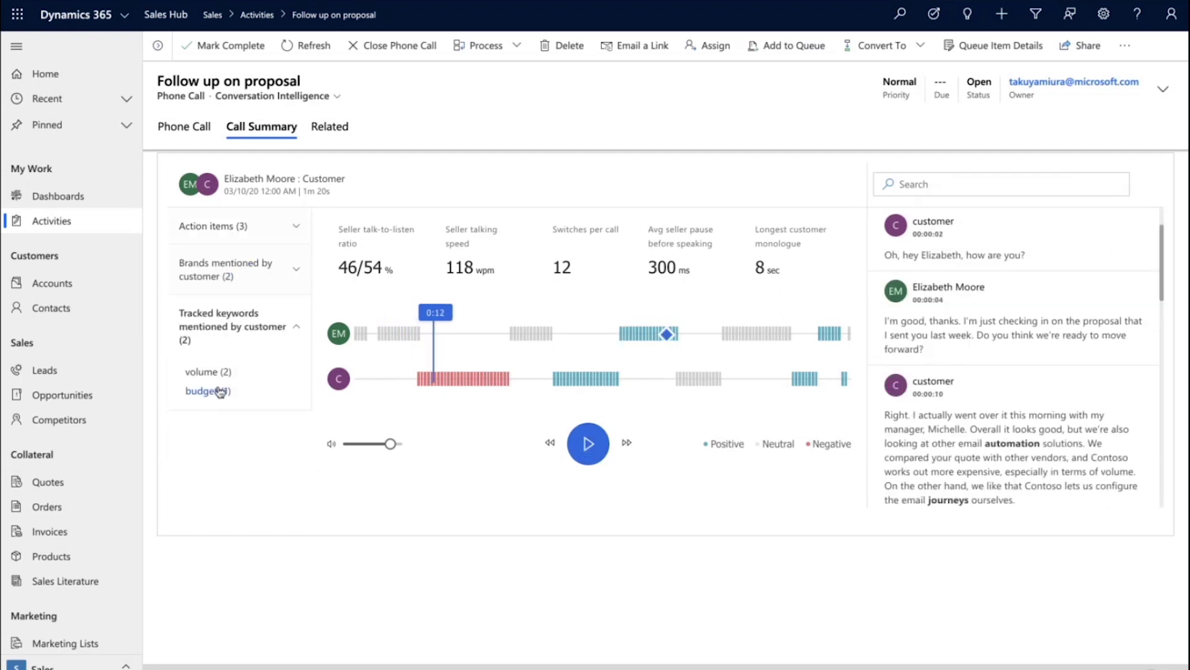
click(208, 391)
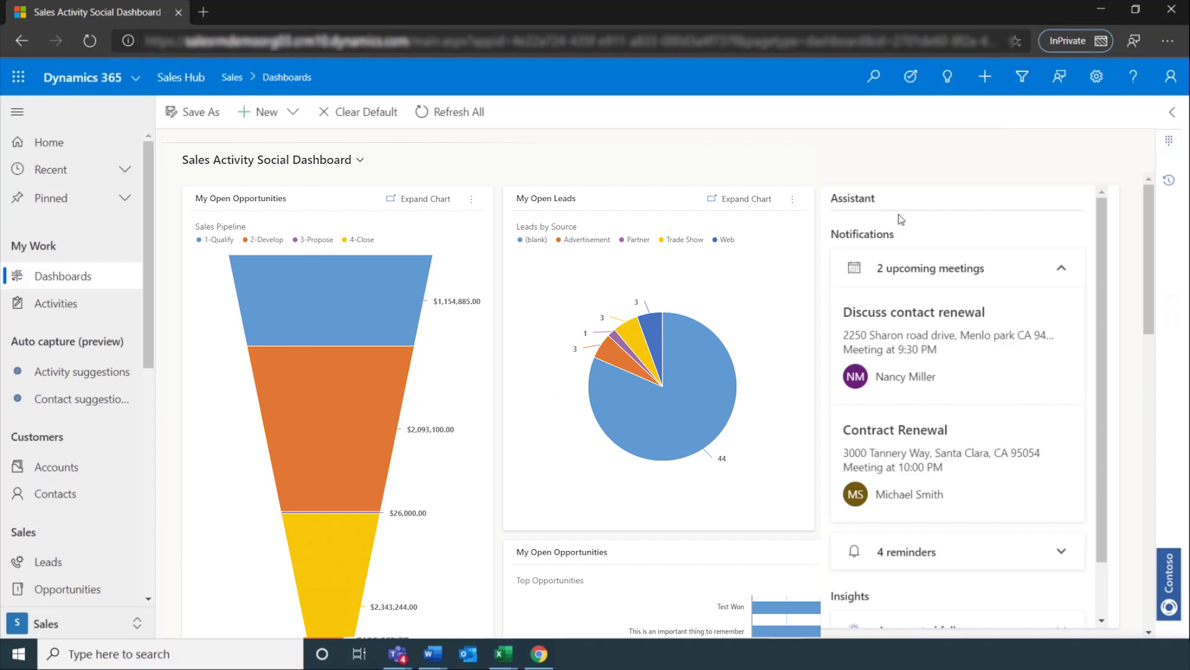
- Browse the assistant cards and open the 10:00 PM Contract Renewal meeting card
click(947, 77)
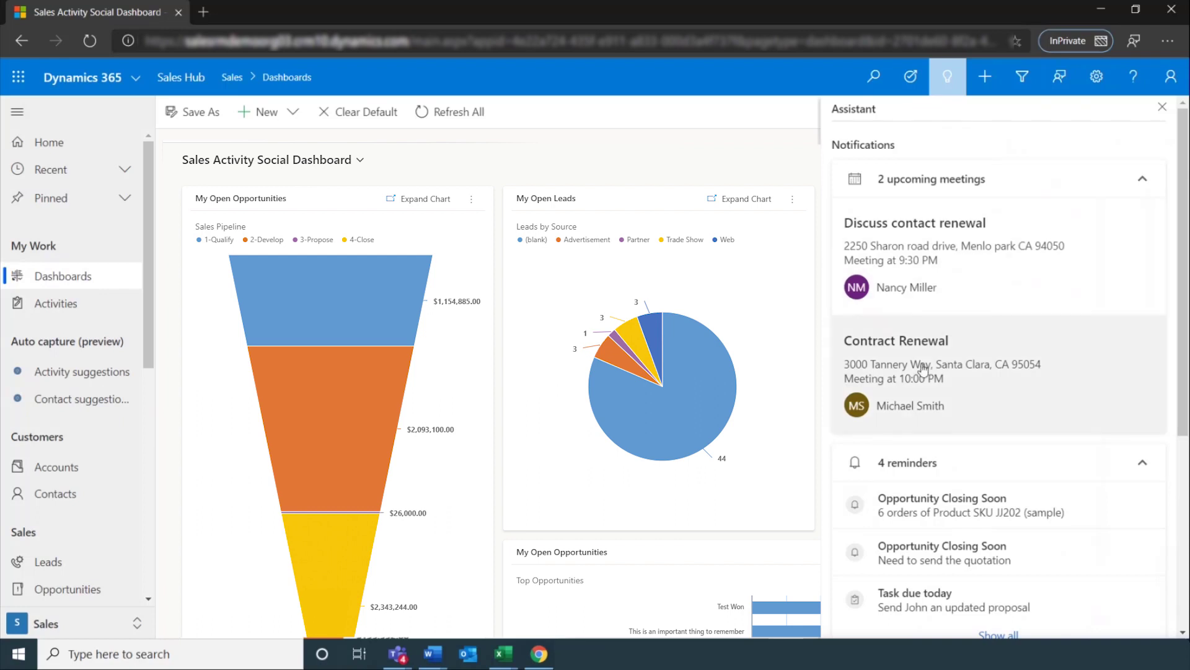
scroll(897, 460, down, 5)
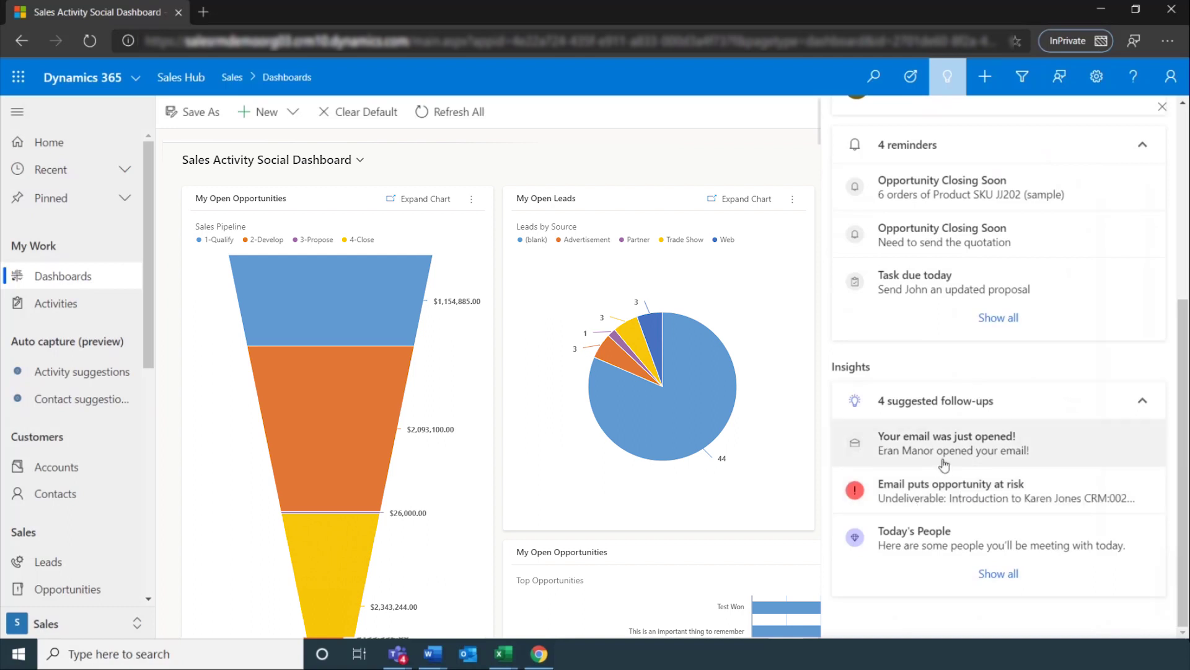
scroll(940, 455, up, 5)
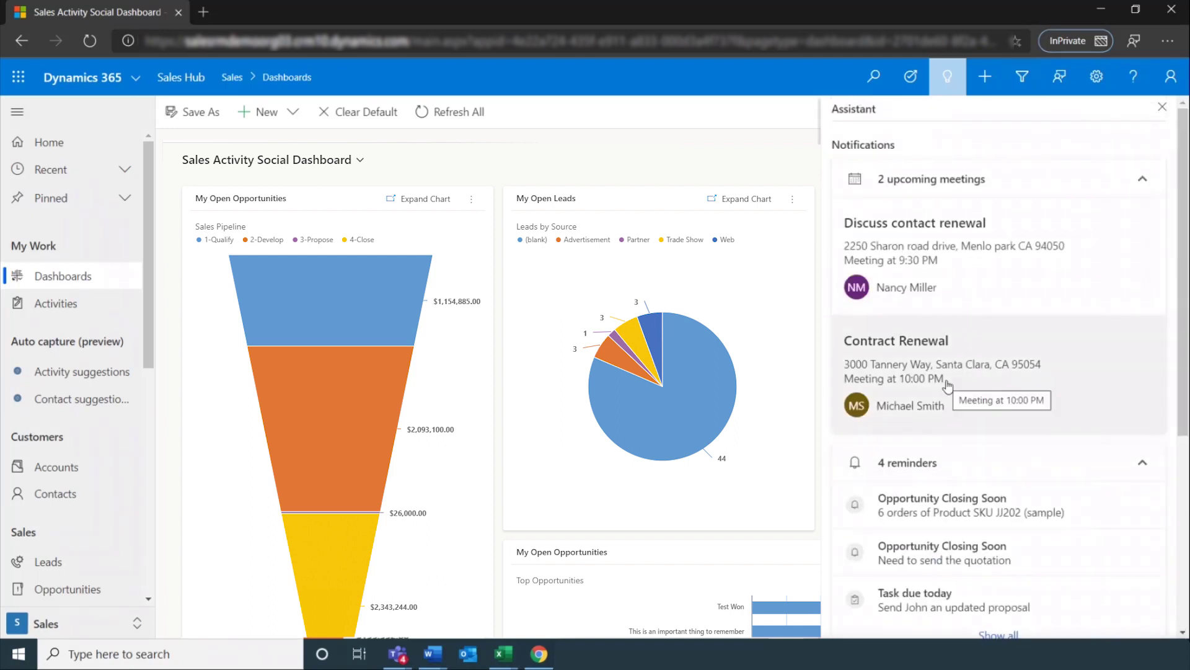
click(971, 349)
- Scroll the assistant pane down to the 4 reminders and 4 suggested follow-ups
click(968, 346)
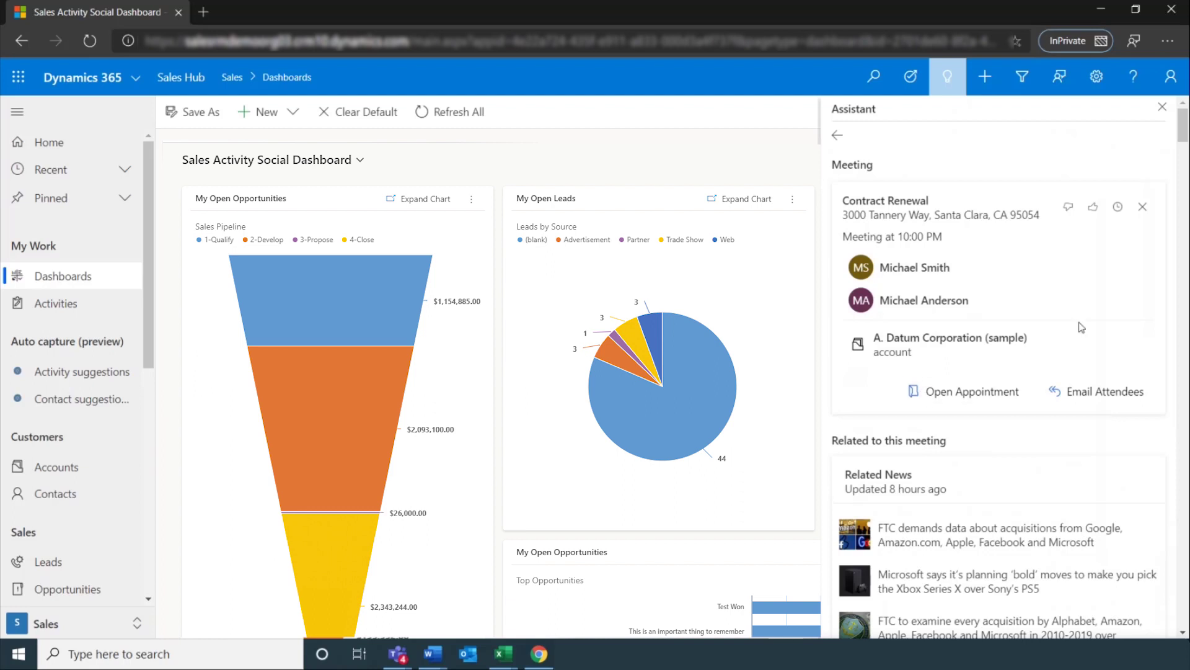
scroll(1081, 326, down, 1)
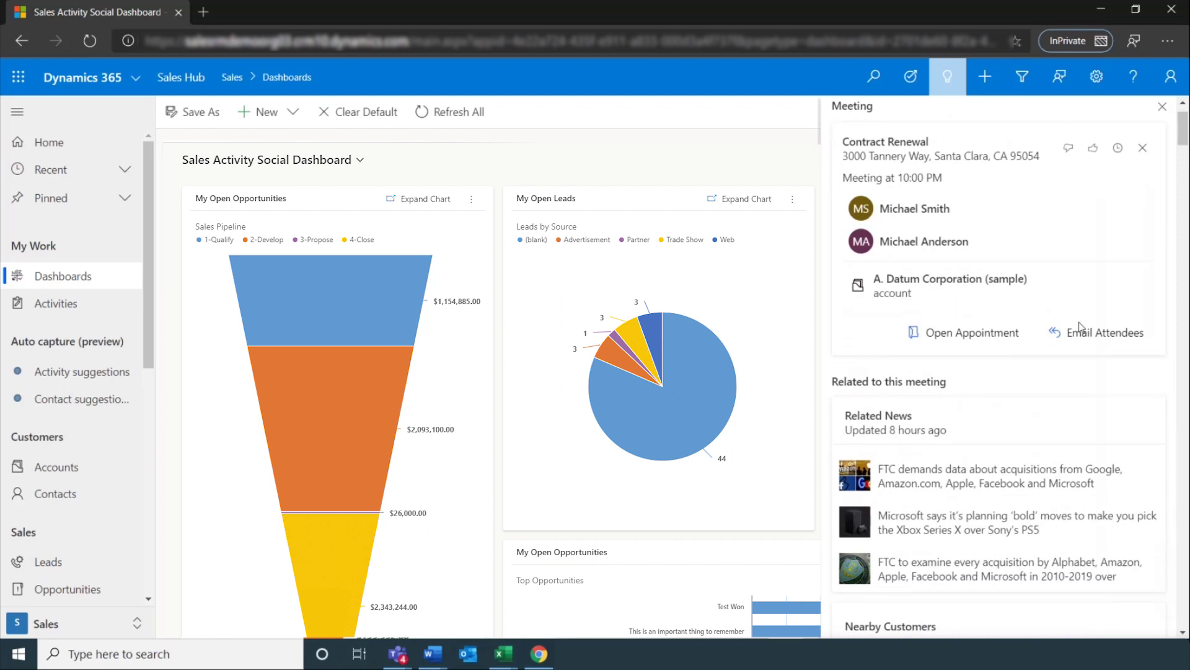
scroll(950, 397, down, 1)
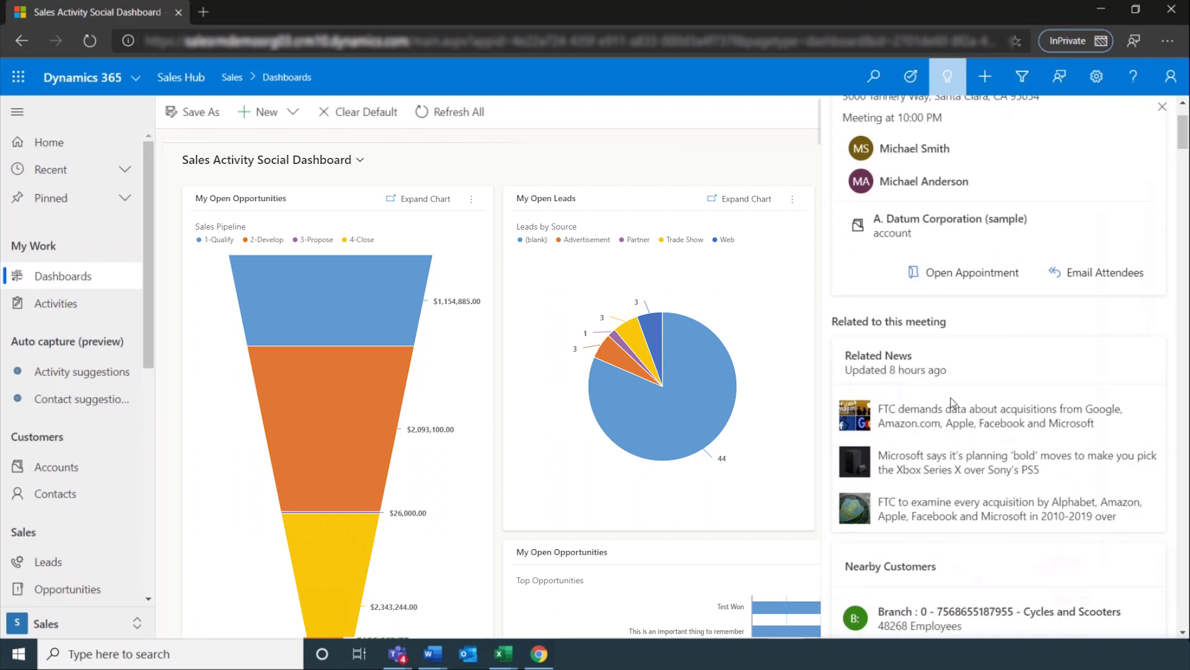
scroll(951, 409, down, 5)
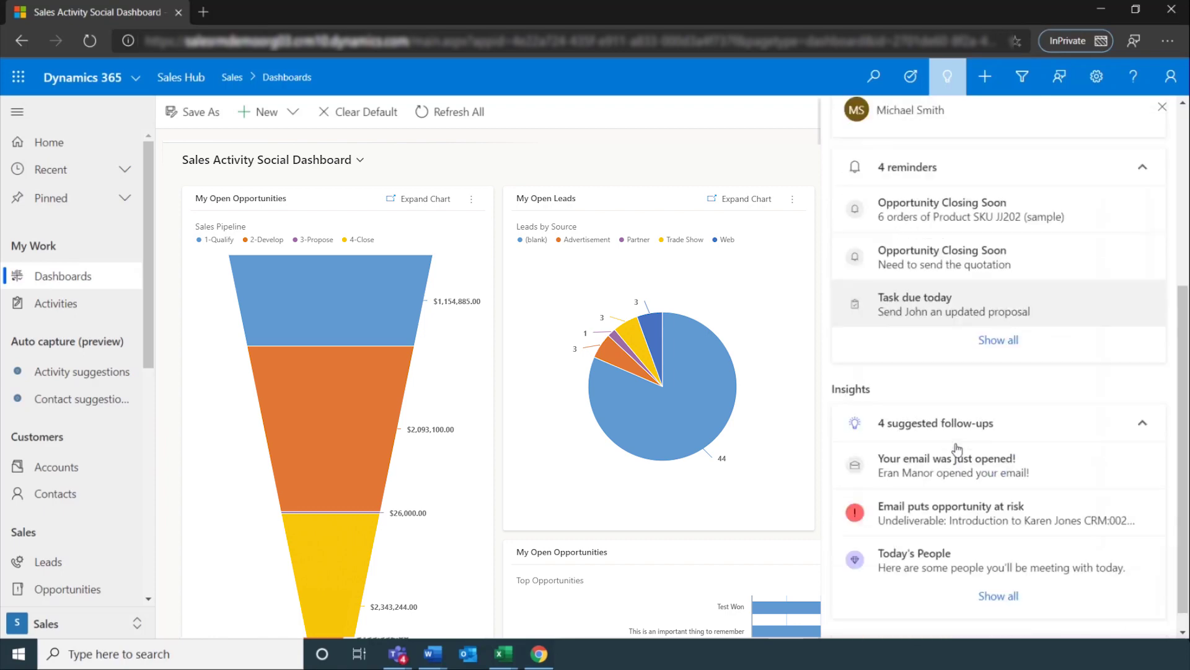
- Open the assistant's insight about an email mentioning a competitor
click(874, 496)
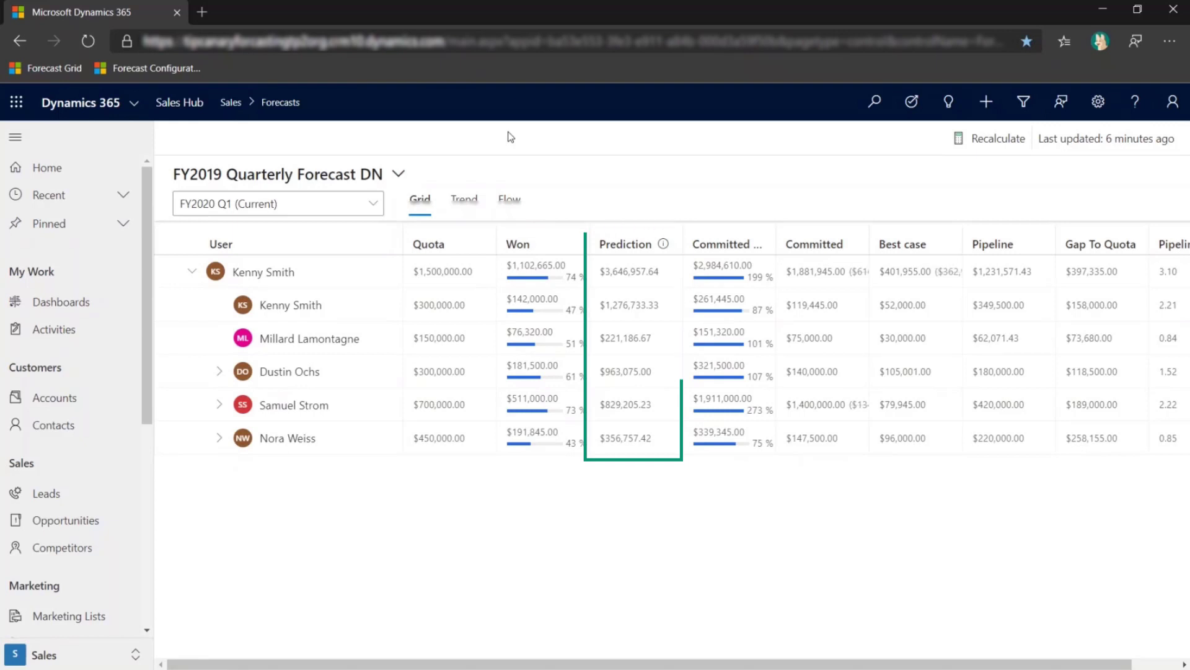
- Break down the $3,646,957.64 prediction: $922.67K closed won, $2.41M existing deals, $311,270.75 new deals
click(629, 271)
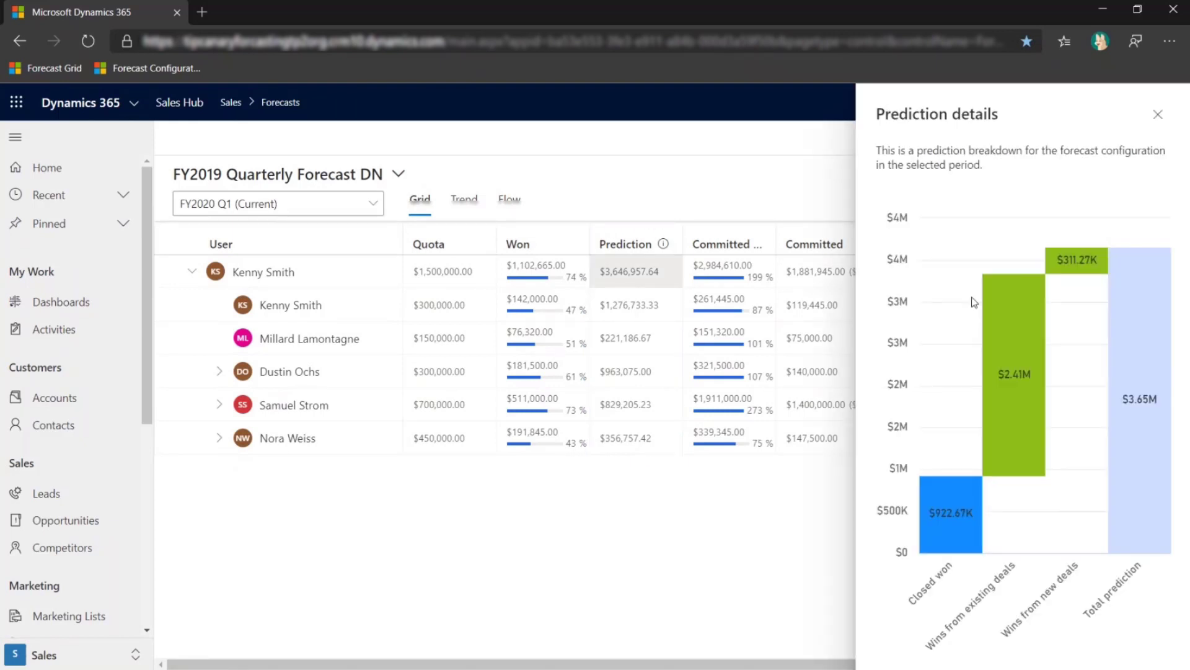
mouse_move(1044, 386)
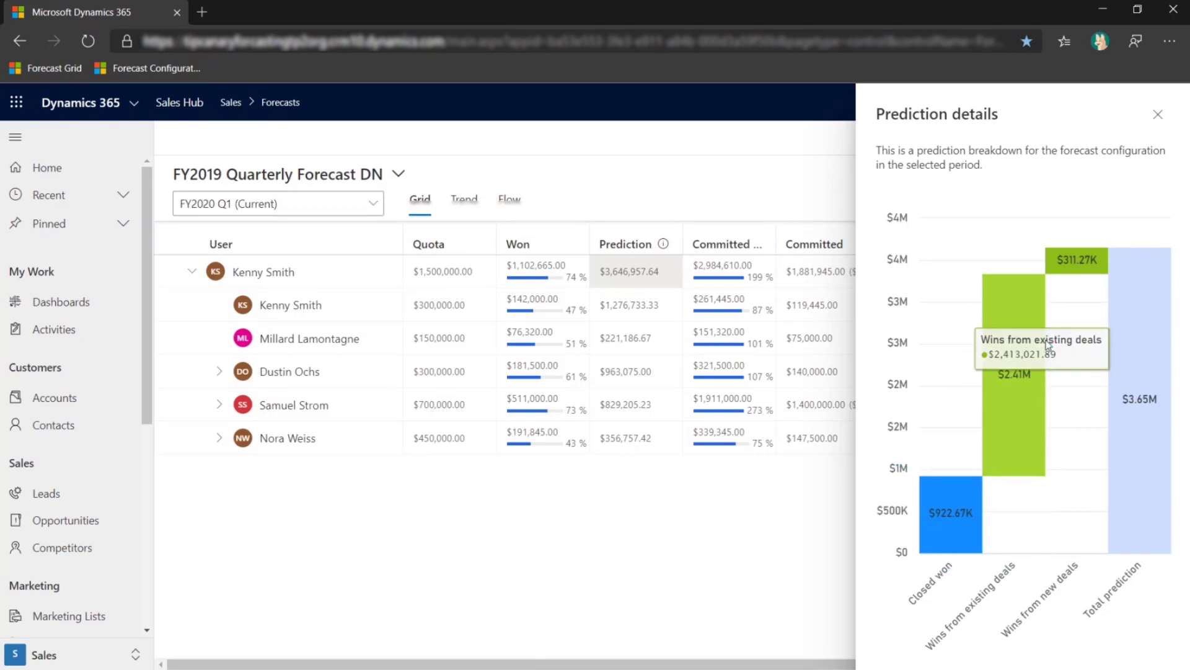
mouse_move(1071, 260)
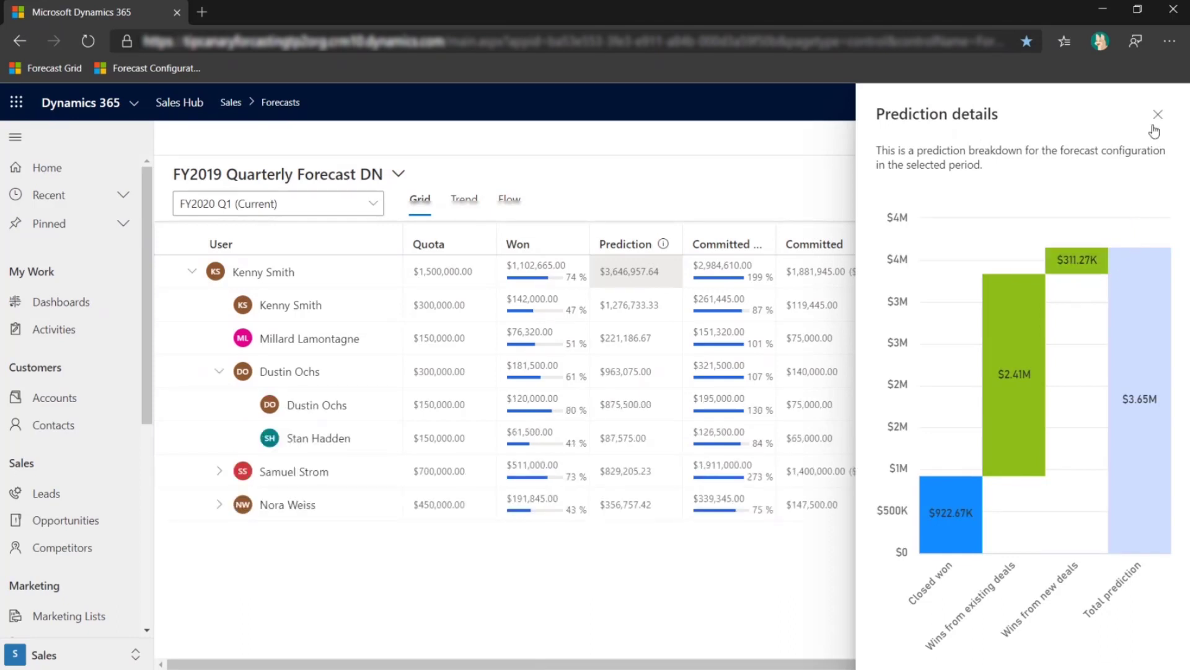
- Close the prediction breakdown, view the forecast's Trend chart, then go to the Forecast configurations list
click(1157, 114)
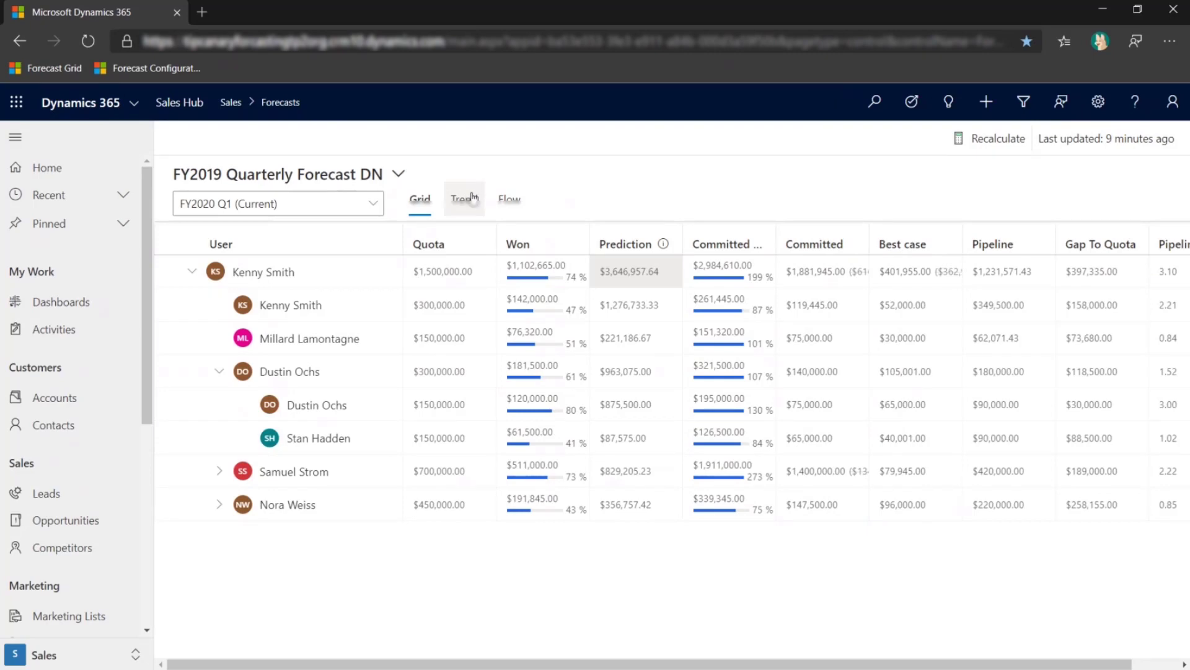
click(472, 199)
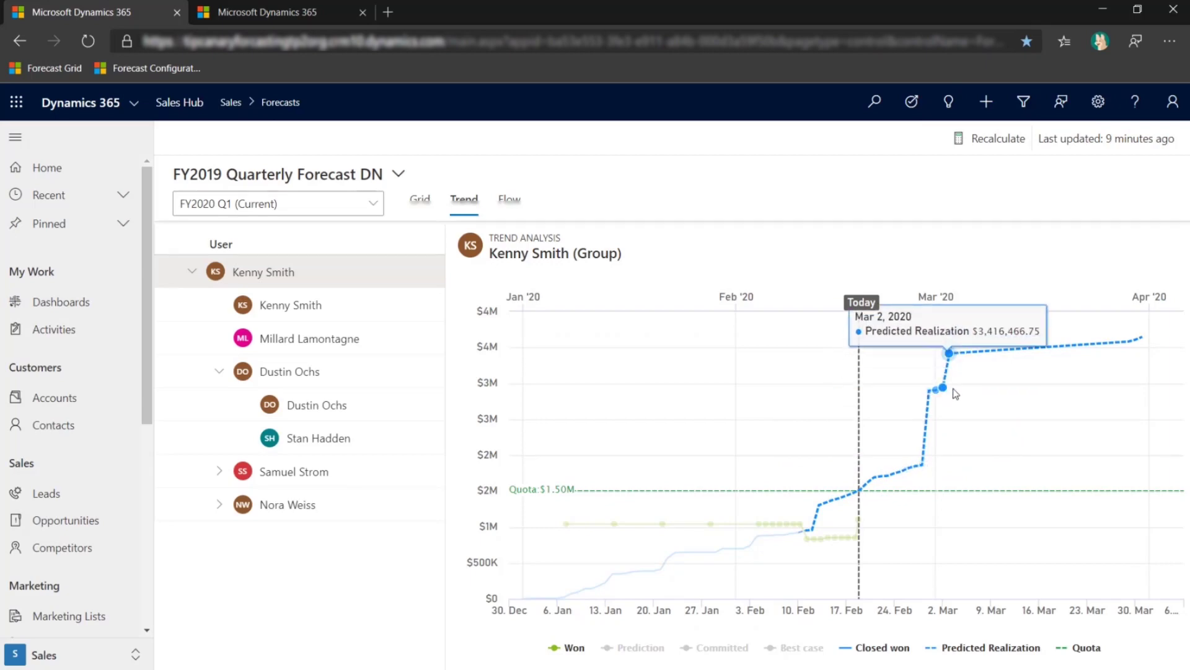
key(ctrl+Tab)
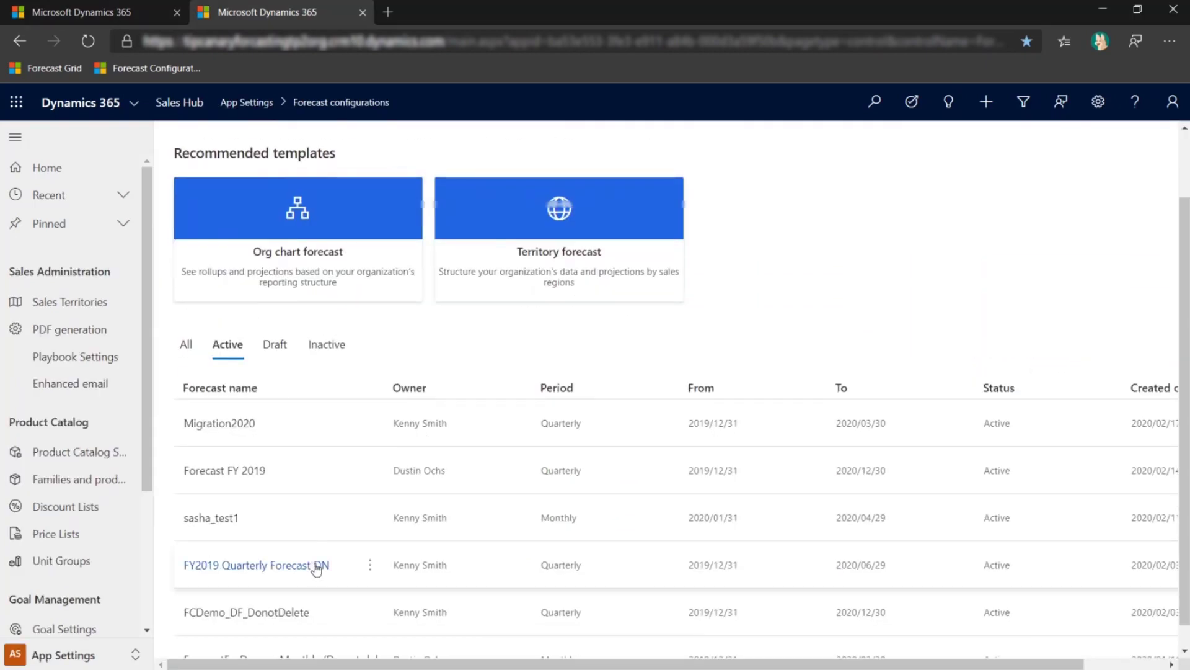
- Add and create a snapshot named 'snap 10' for FY2019 Quarterly Forecast DN
click(372, 567)
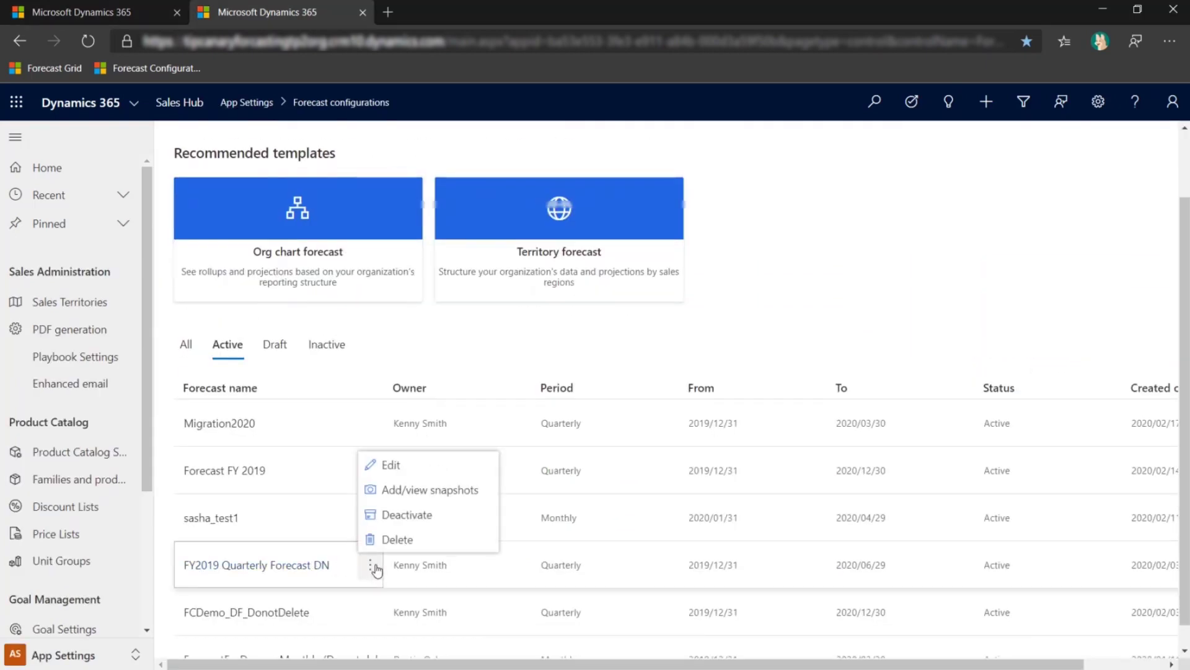
click(415, 492)
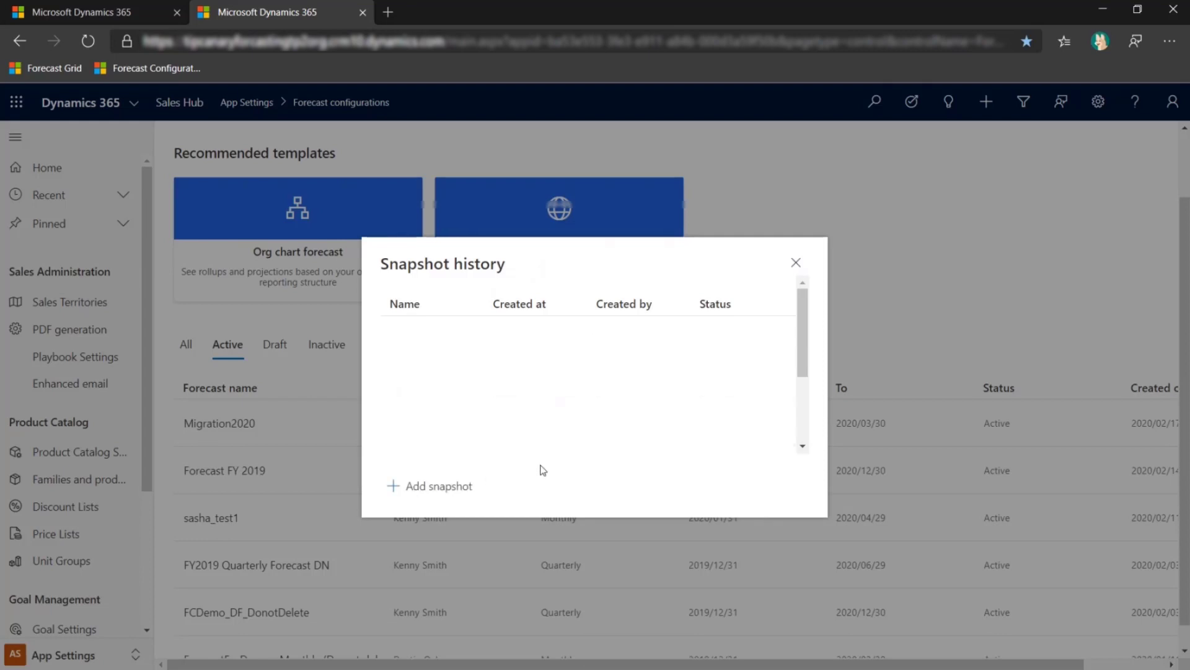
click(431, 486)
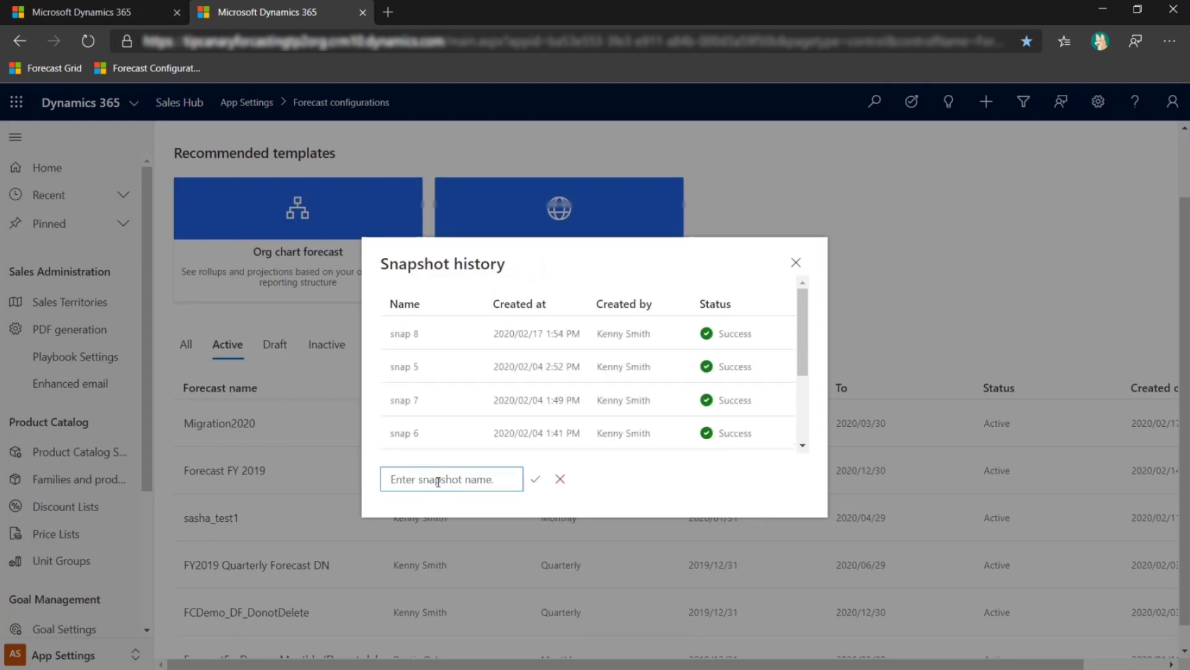
text(snap 10)
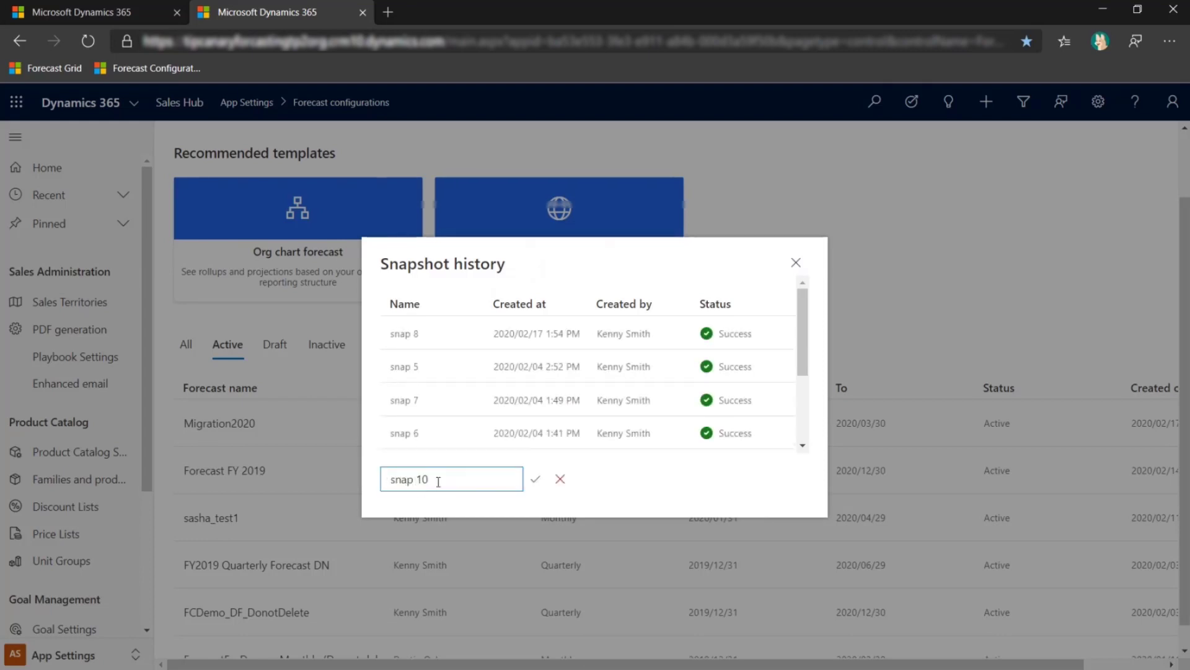
click(535, 481)
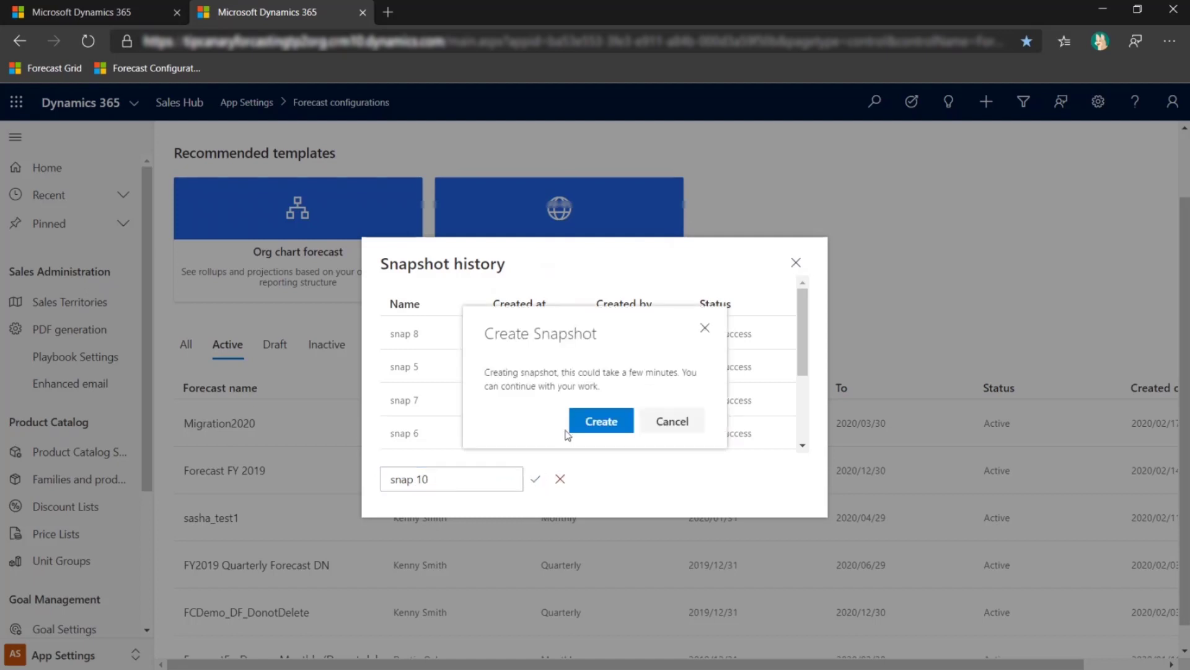
click(600, 422)
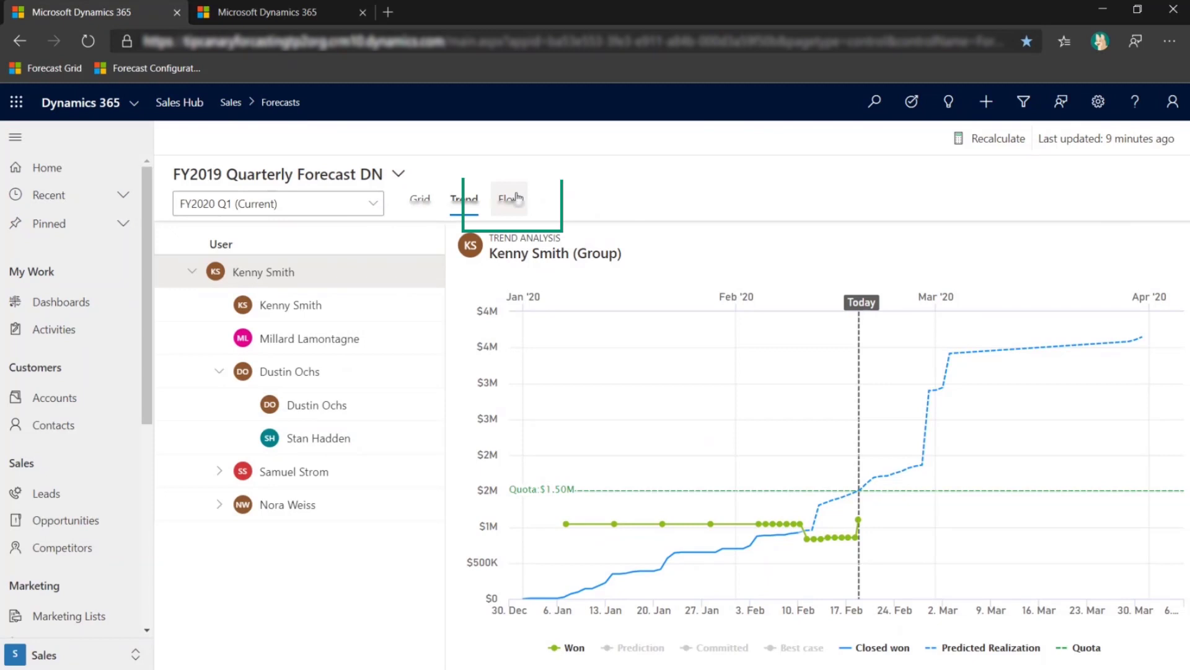
- Run the deals flow comparison with snap 6 as Snapshot 1 and snap 7 as Snapshot 2
click(514, 197)
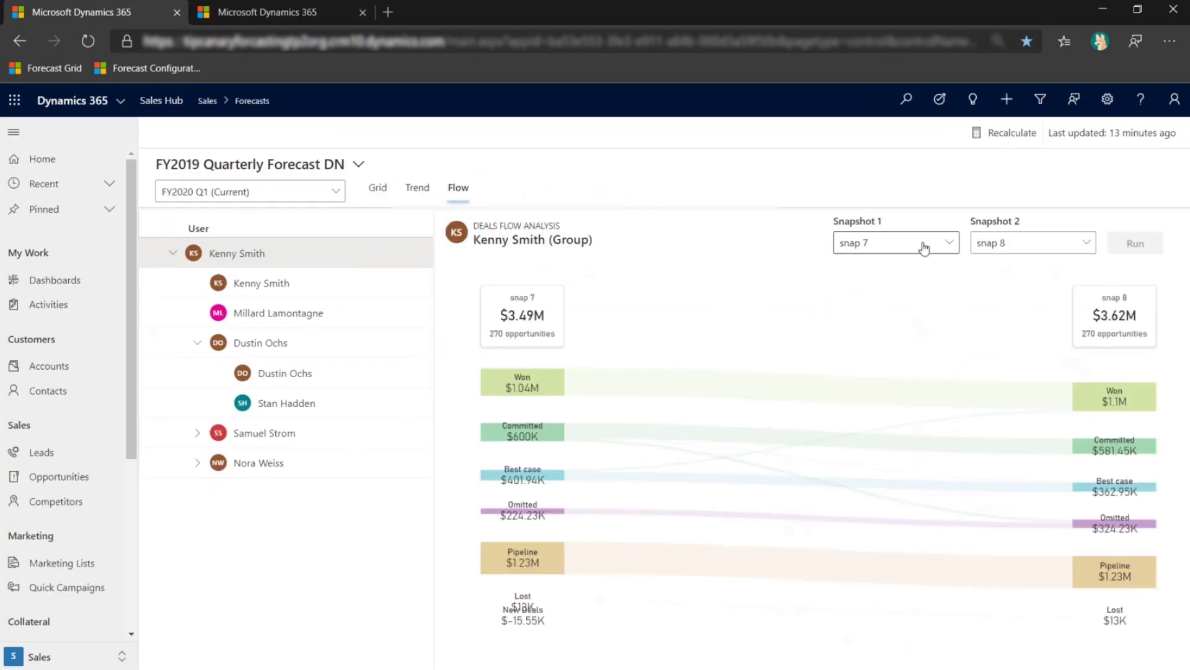
click(924, 248)
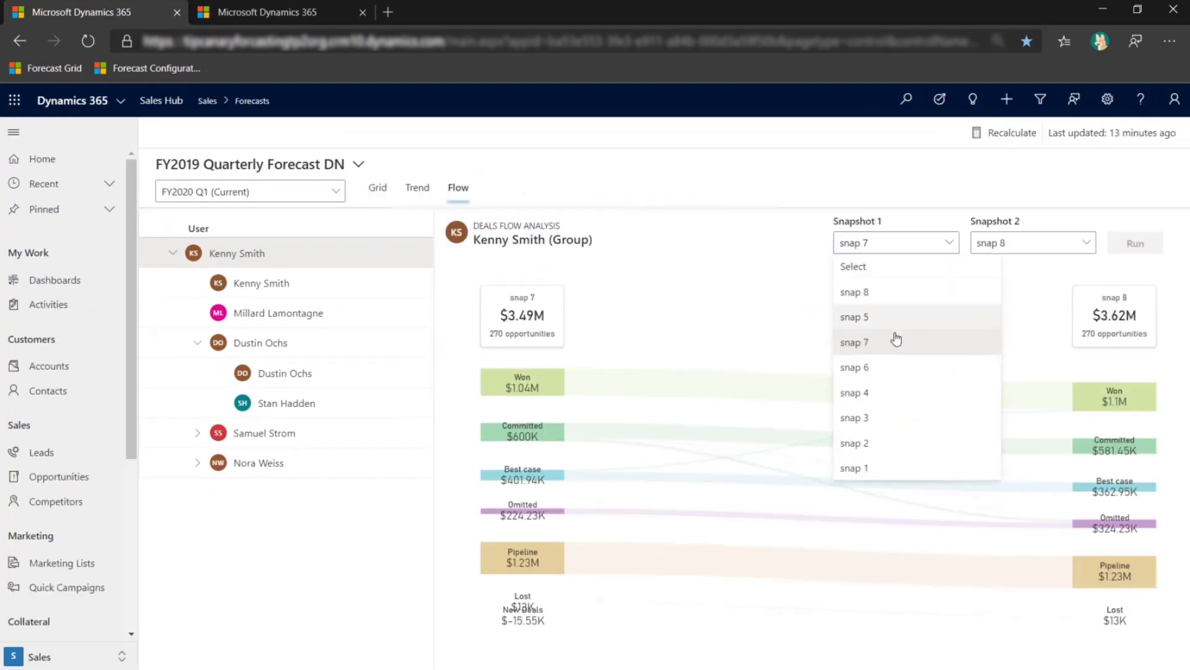
click(880, 377)
click(1032, 241)
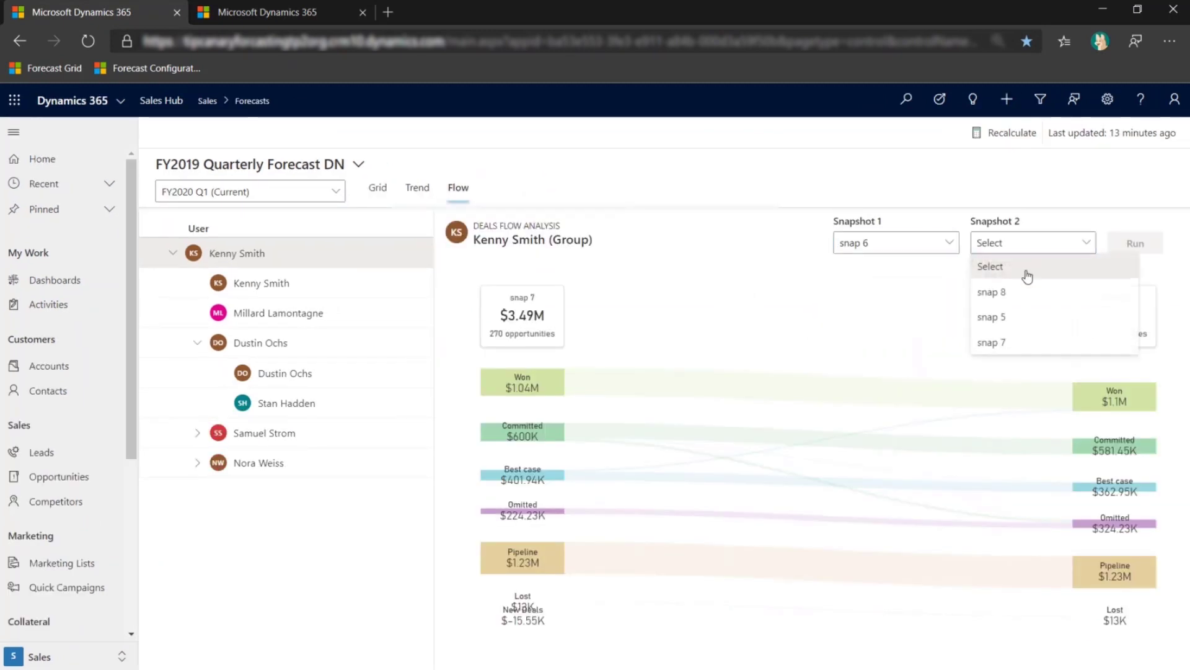
click(1000, 315)
click(1132, 245)
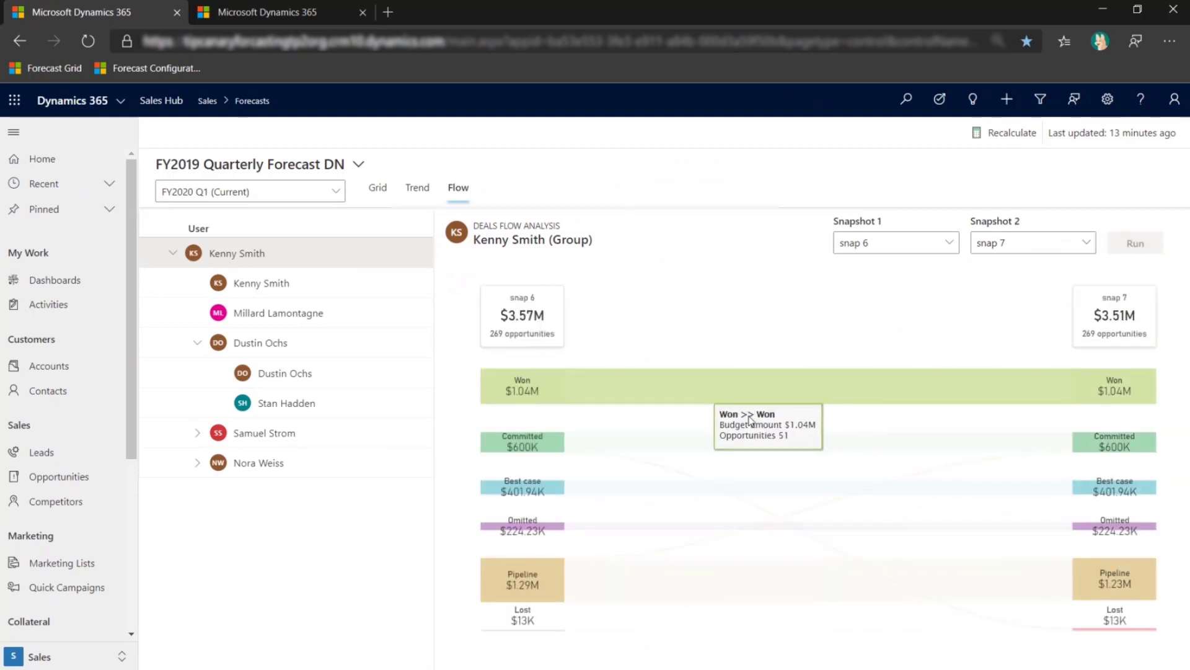
- Inspect the underlying records for the deal that moved from Committed to Lost, then close them
mouse_move(740, 447)
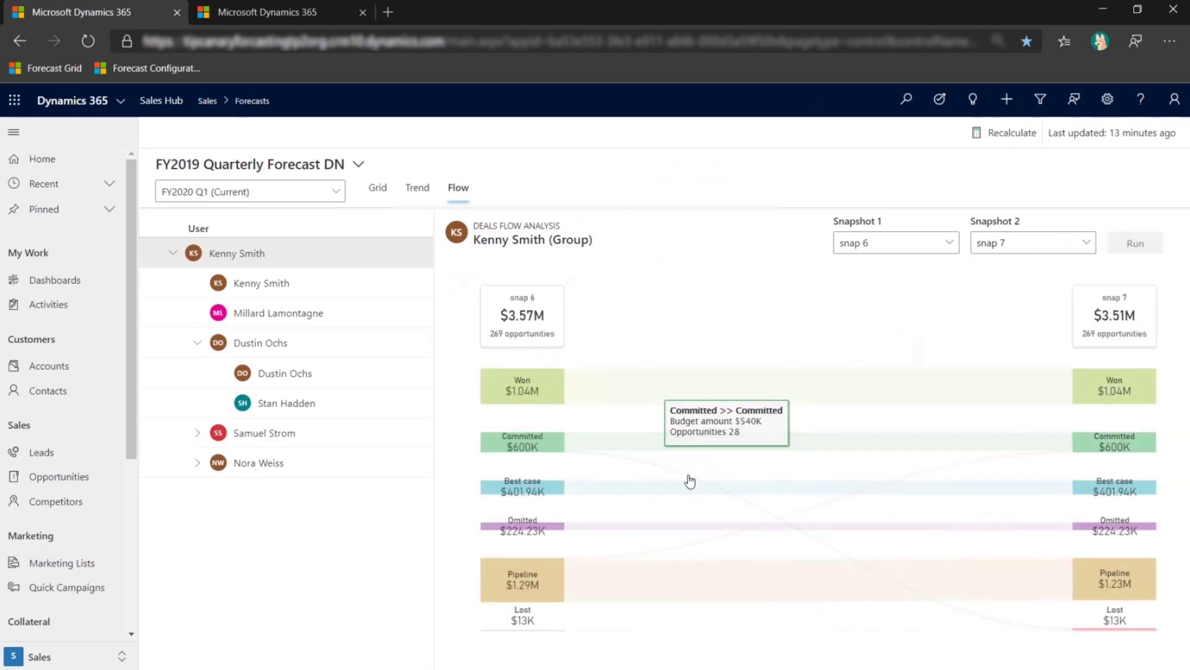
mouse_move(688, 481)
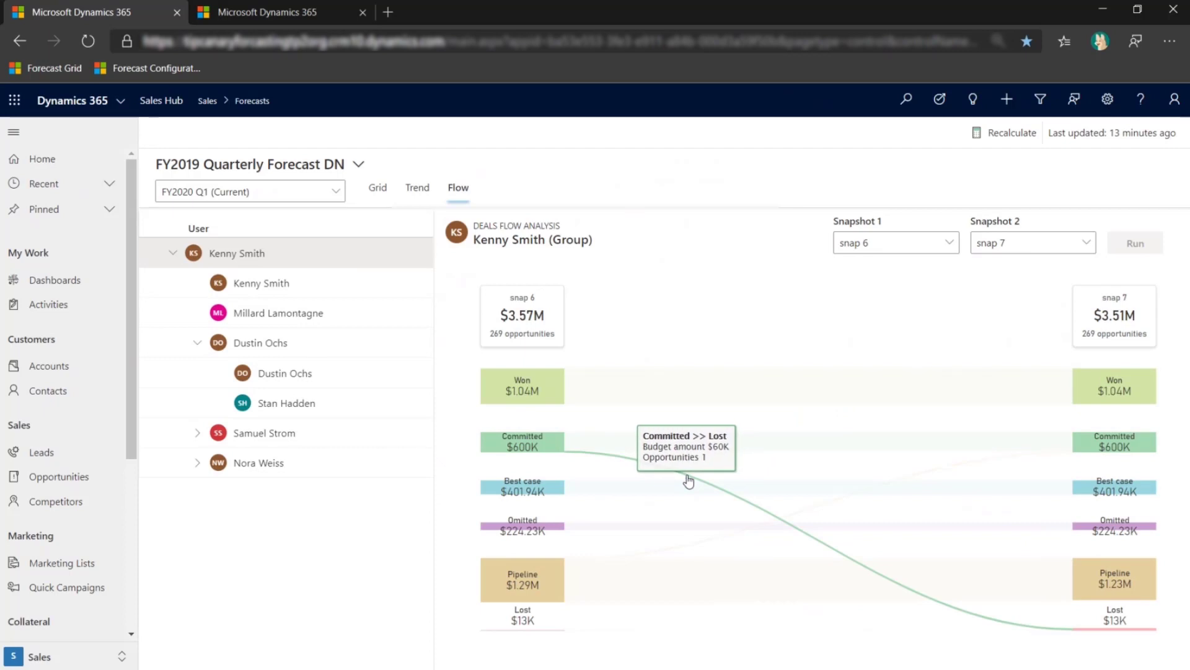
click(689, 480)
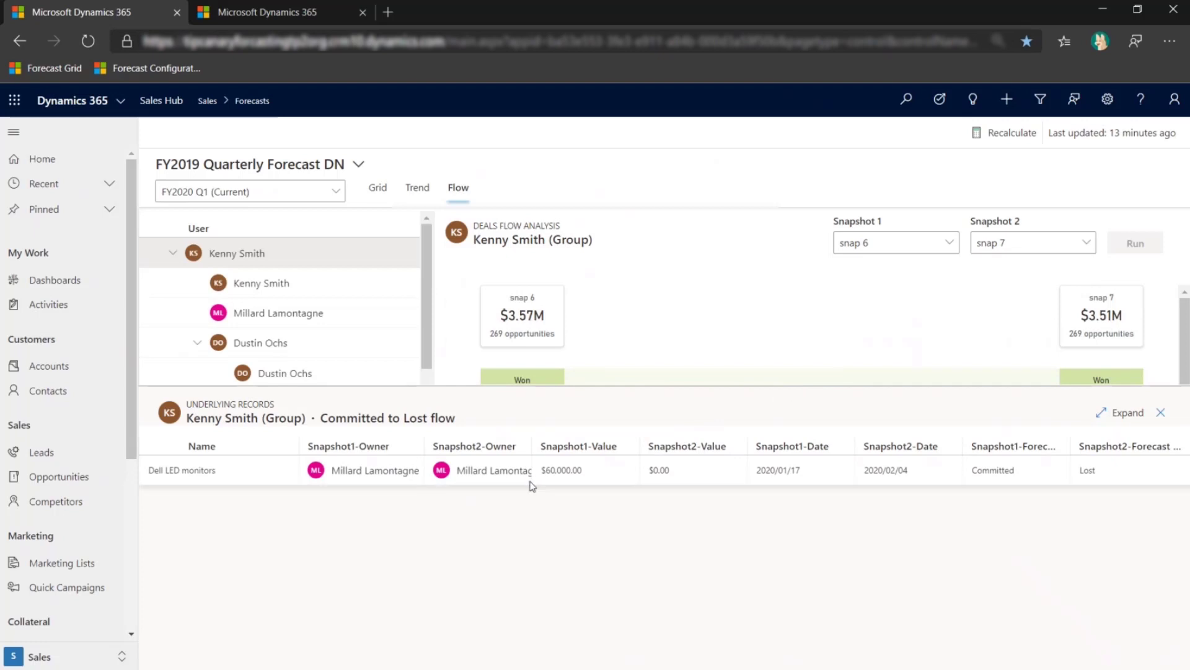
click(206, 475)
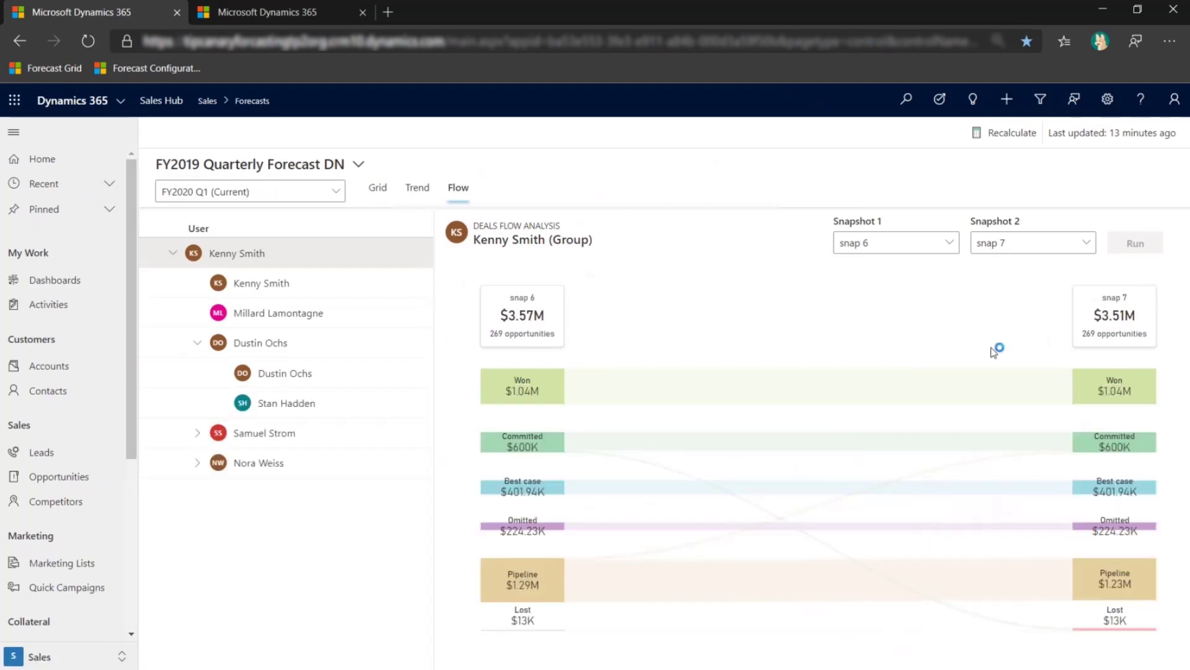